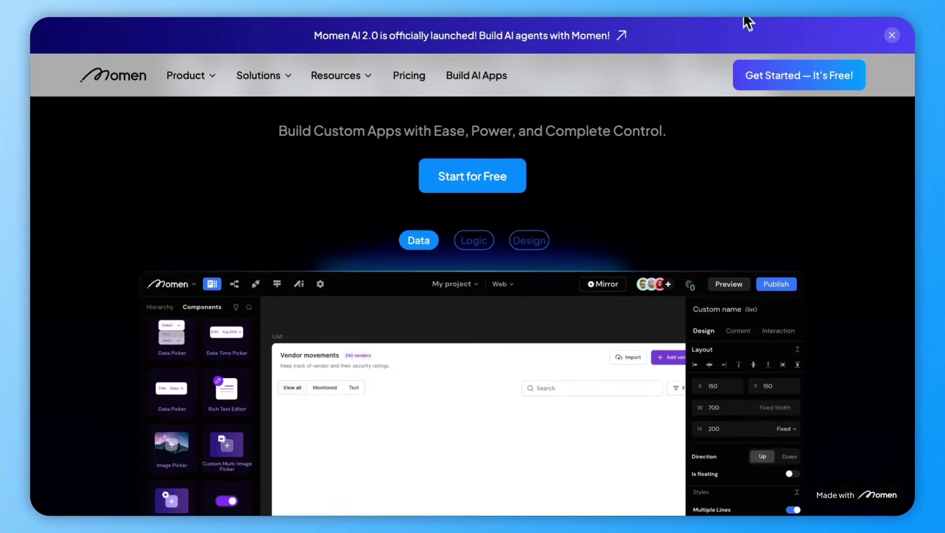
- Scroll the Momen homepage past the demo editor, feature cards and AI sections to Build Without Limit
scroll(752, 230, "down", 4)
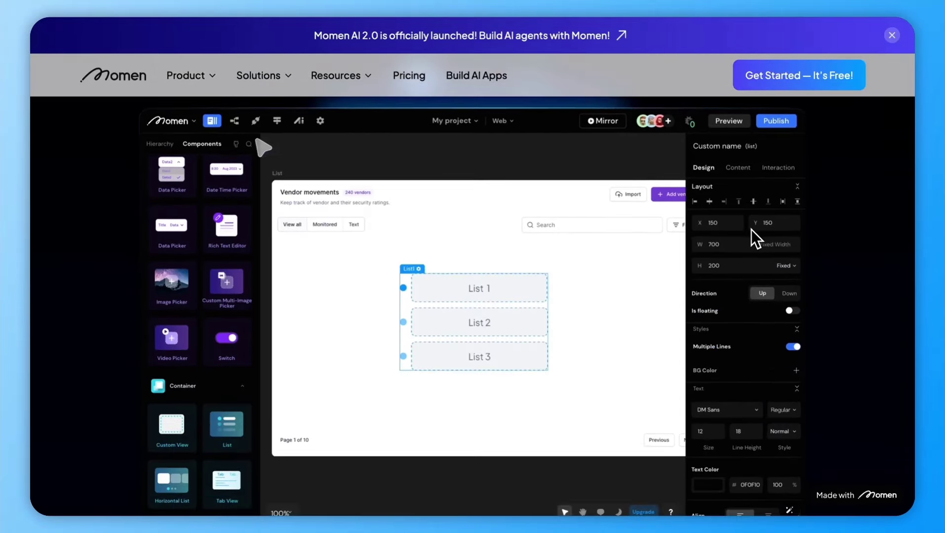
scroll(751, 229, "down", 12)
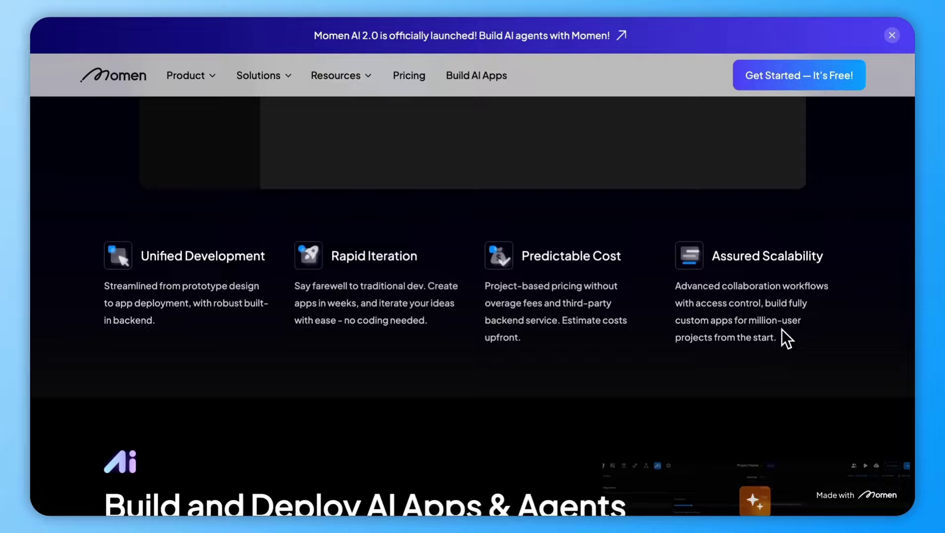
scroll(782, 330, "down", 6)
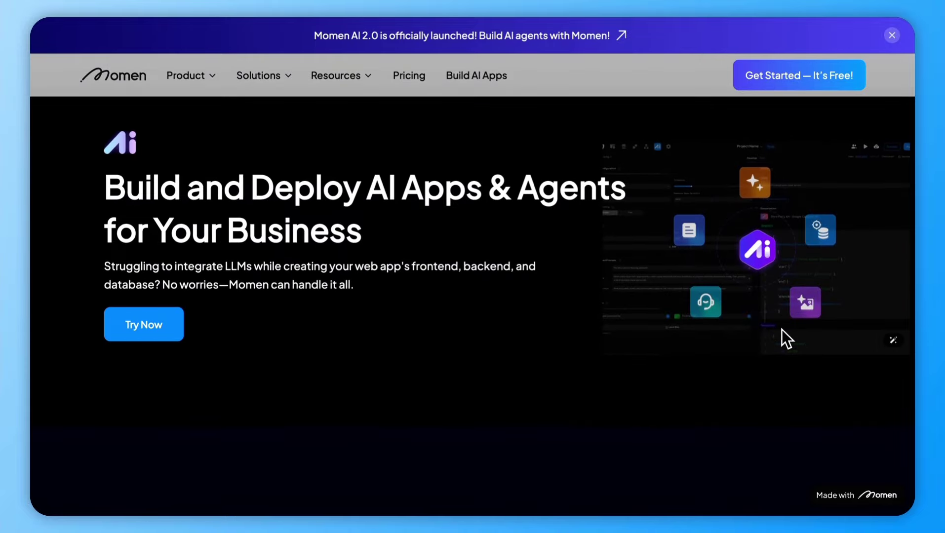
scroll(782, 330, "down", 1)
scroll(783, 329, "down", 1)
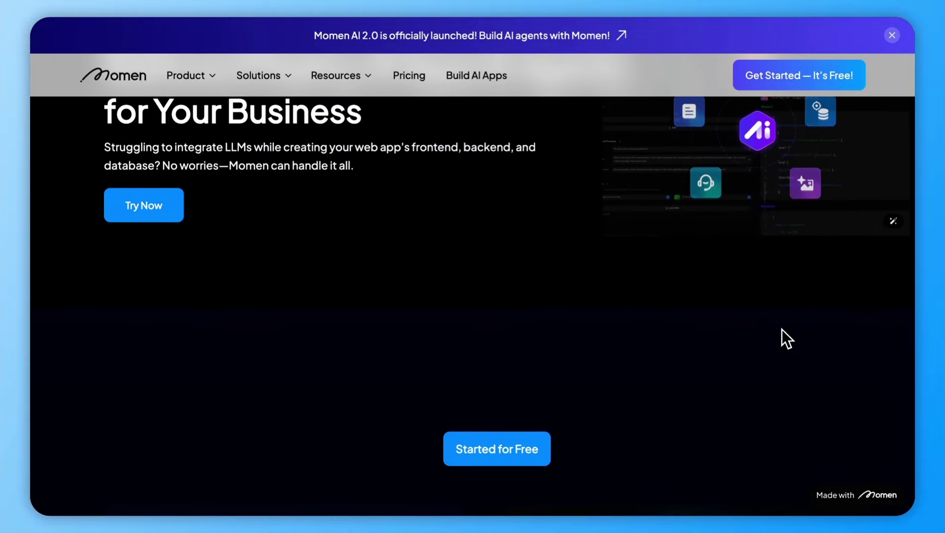
scroll(782, 329, "down", 5)
scroll(782, 329, "down", 1)
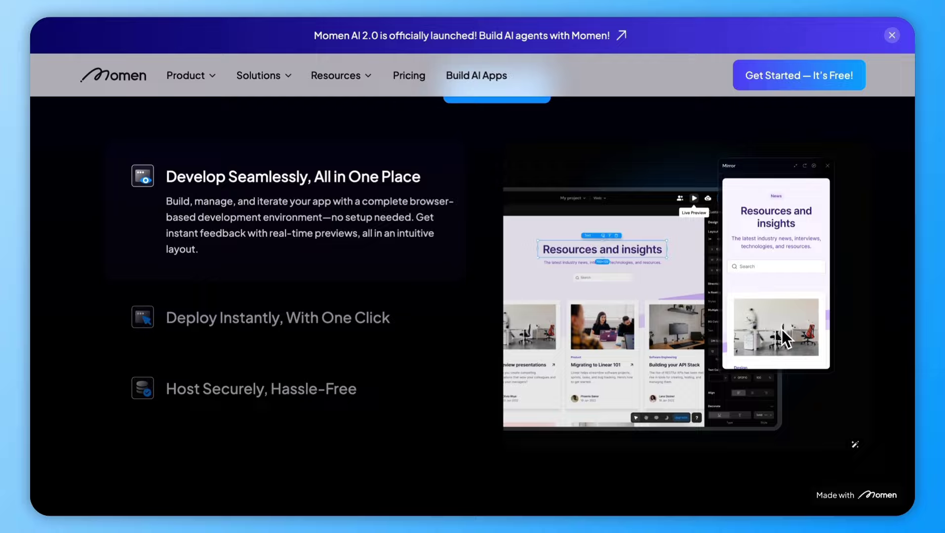
scroll(783, 329, "down", 10)
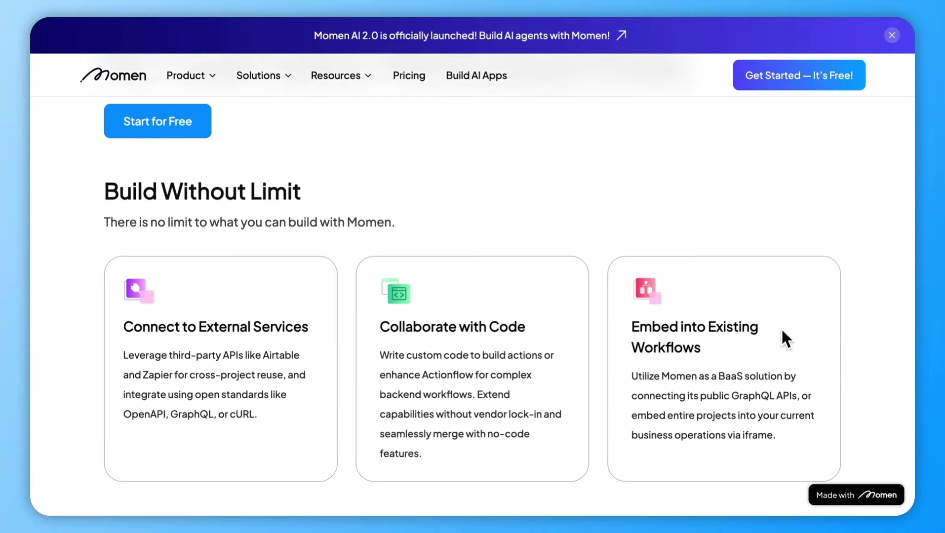
scroll(783, 330, "down", 2)
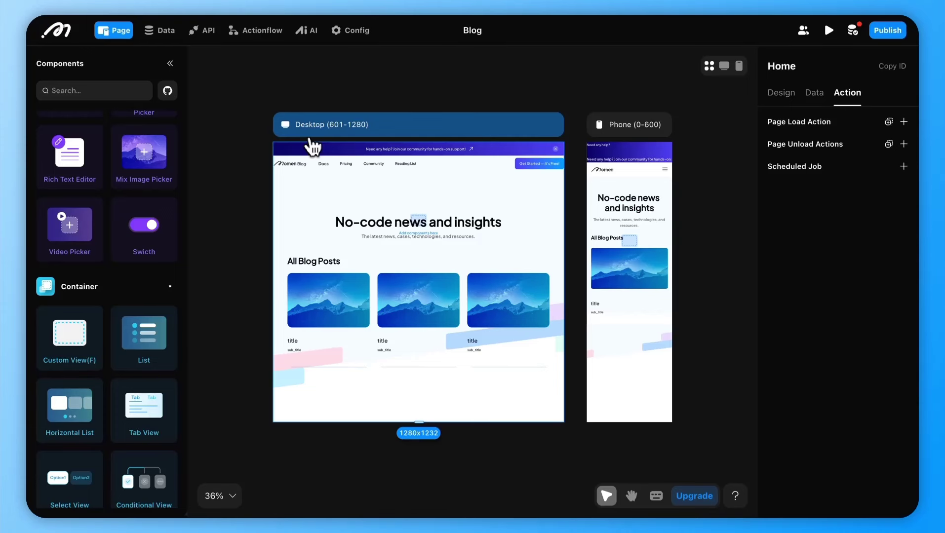
- Check the Blog table's records in the project database
scroll(120, 158, "up", 8)
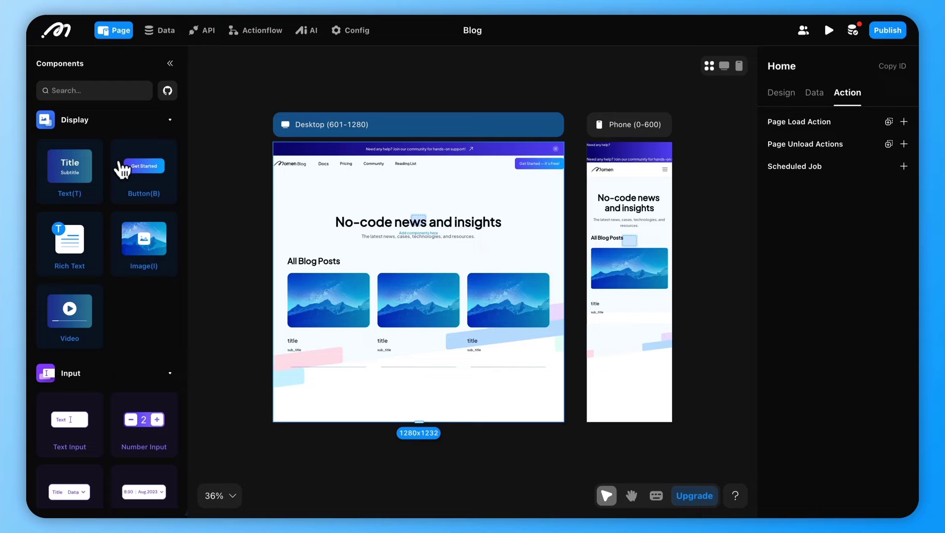
scroll(121, 165, "down", 4)
left_click(163, 30)
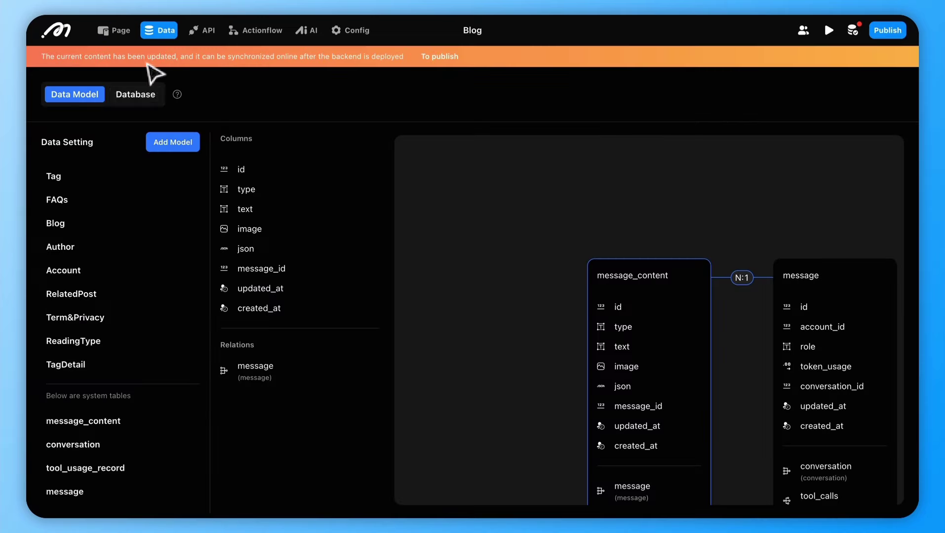
left_click(129, 97)
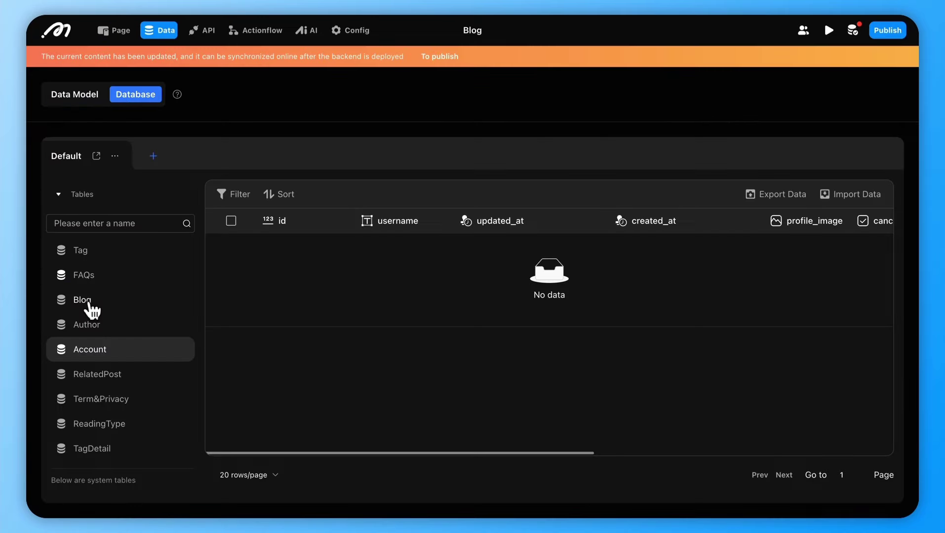
left_click(89, 306)
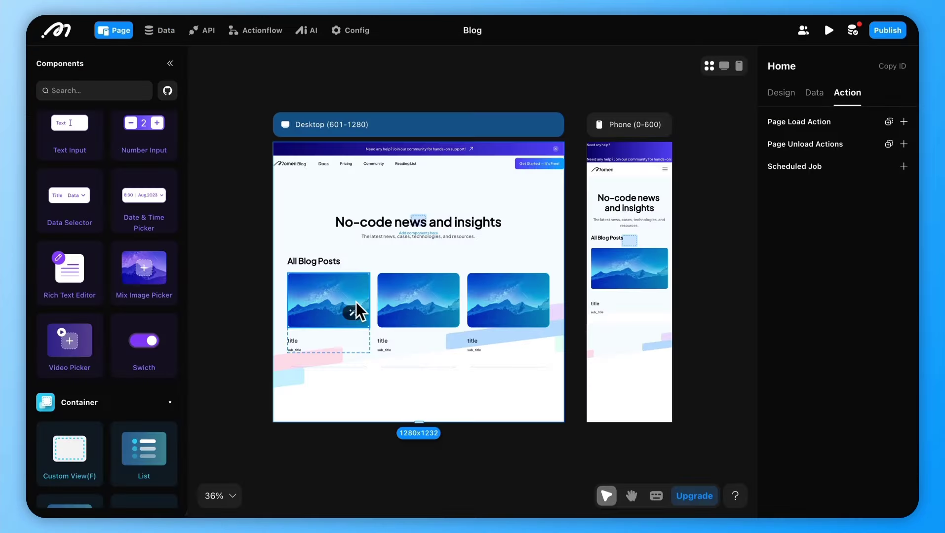
- Browse the post image's Navigation click actions without adding one, then publish the Blog app now
left_click(356, 302)
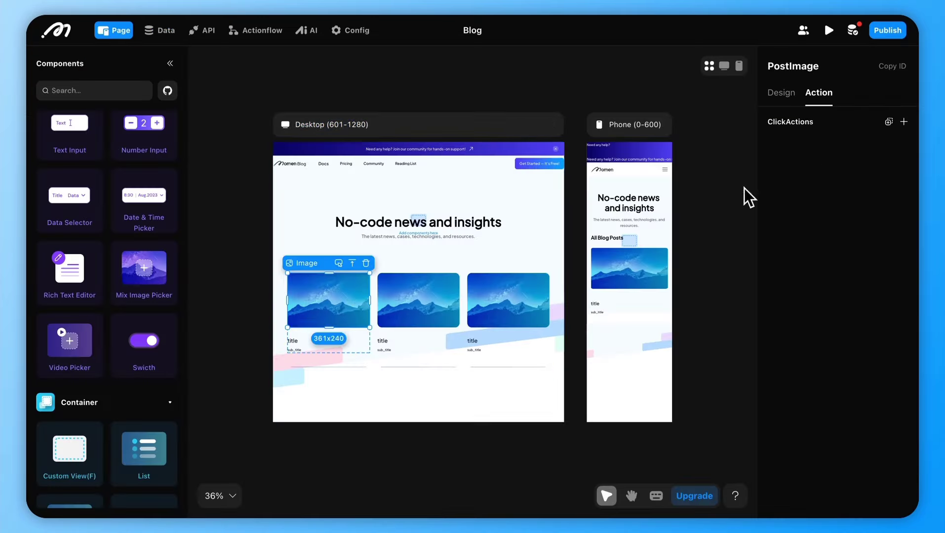
left_click(904, 122)
left_click(862, 217)
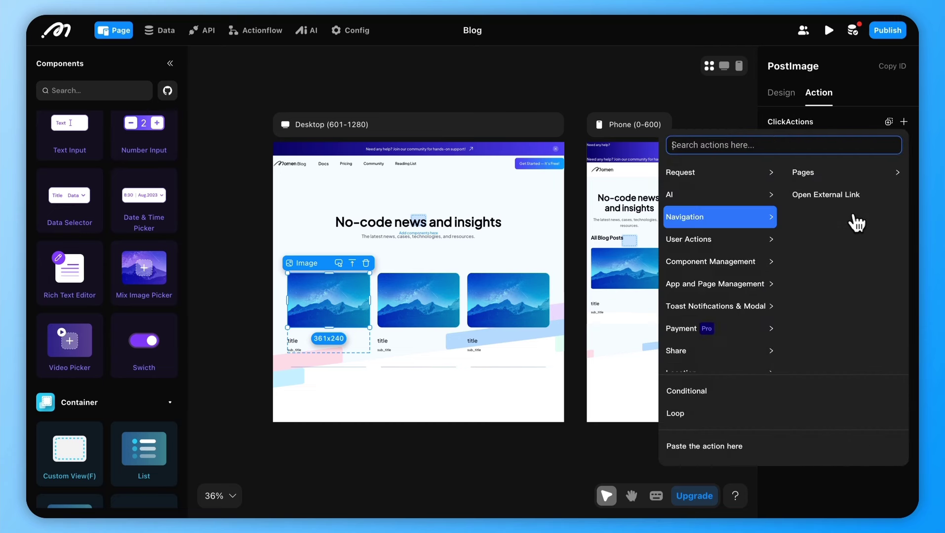
key("Escape")
left_click(888, 30)
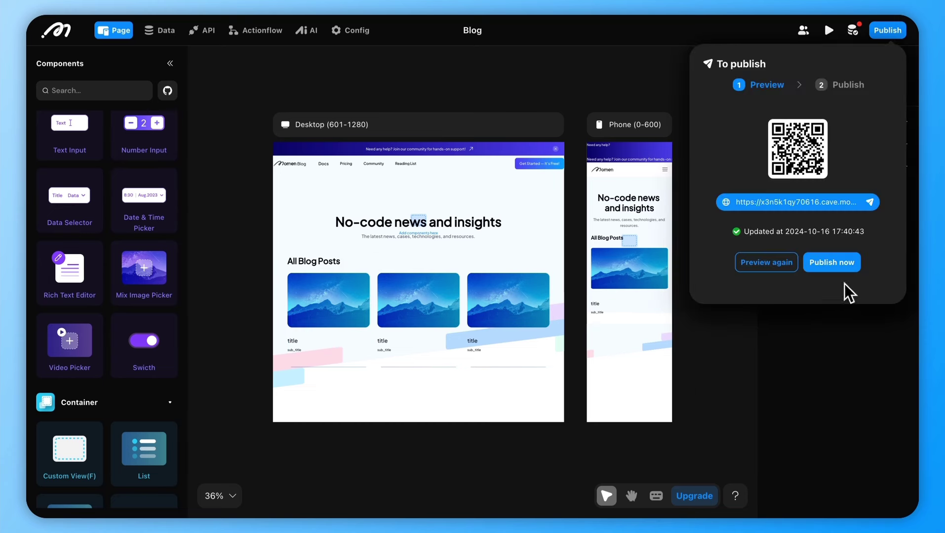
left_click(833, 262)
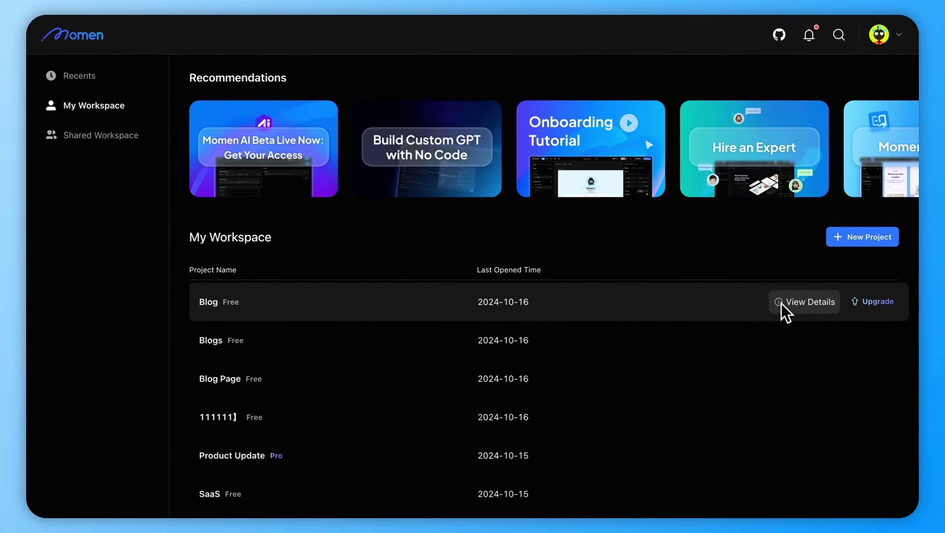
- Review the existing Blog project's details and close them
left_click(782, 304)
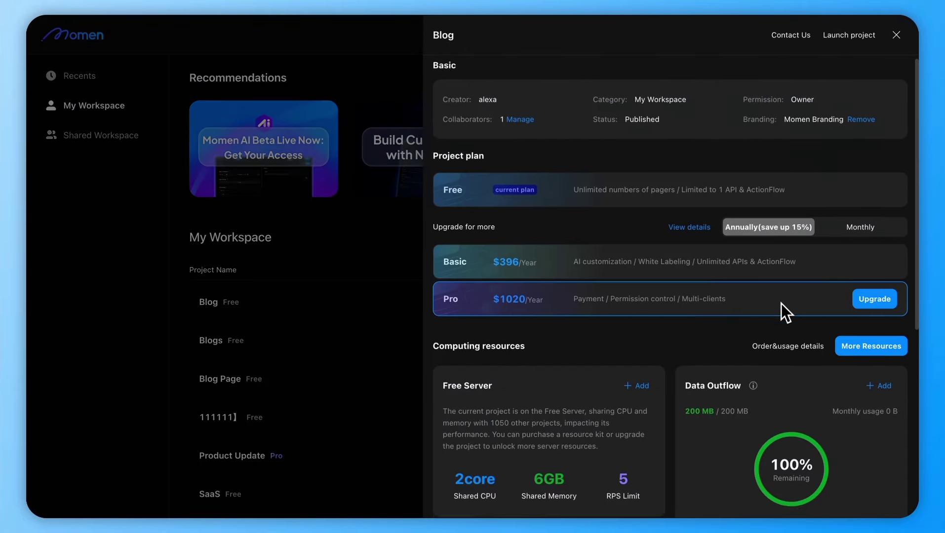
scroll(781, 304, "down", 6)
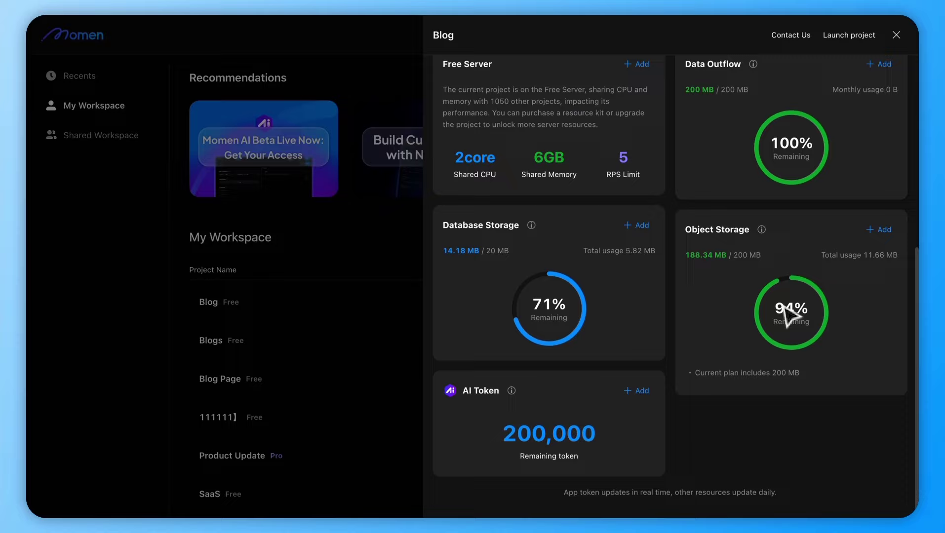
key("Escape")
- Create a new project named 'Bl' from the Blog template
left_click(861, 237)
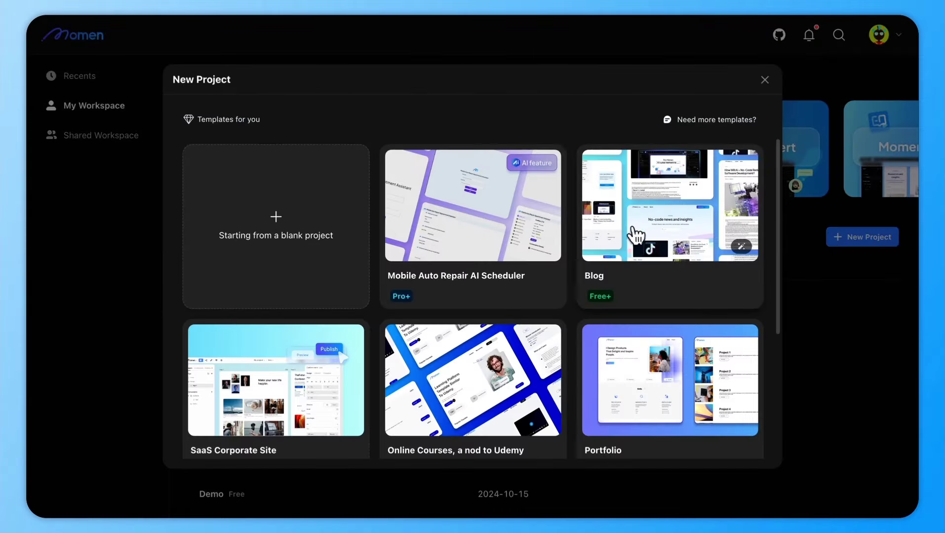
left_click(637, 237)
left_click(679, 310)
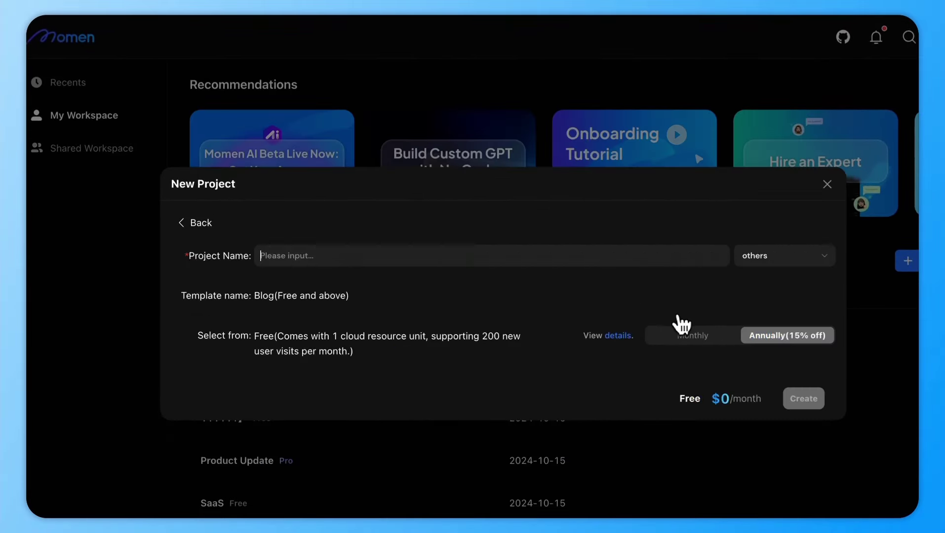
left_click(344, 133)
type("Bl")
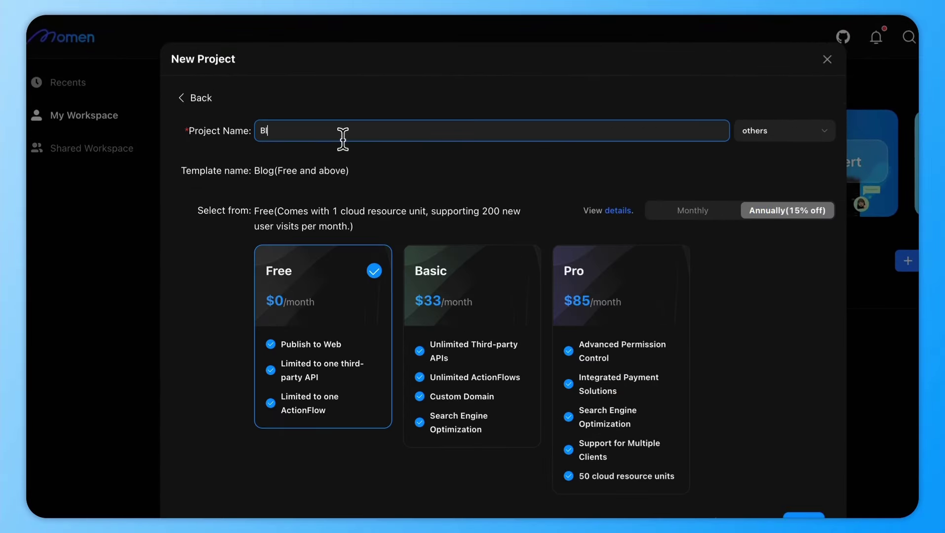
left_click(817, 475)
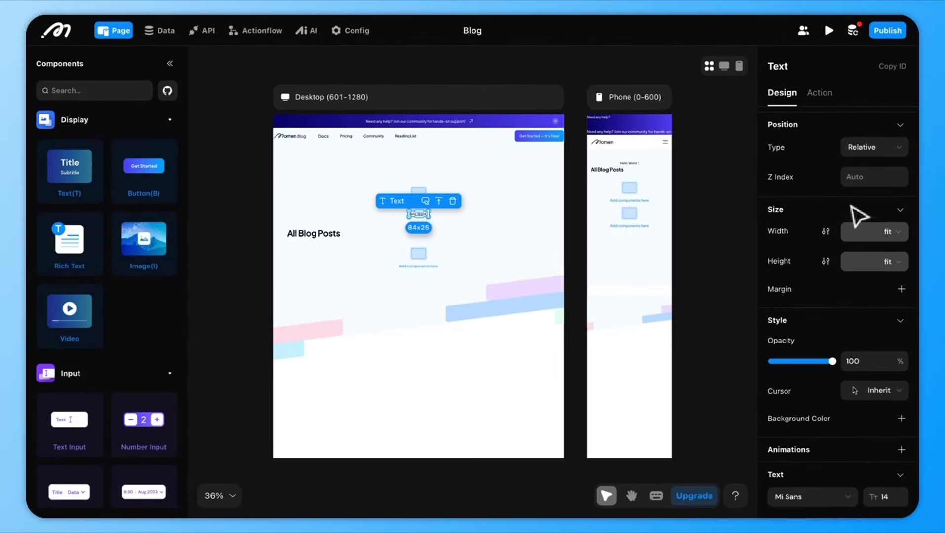
- Set the heading width to 90 and its font size to 56
left_click(889, 221)
left_click(901, 250)
left_click(867, 222)
type("90")
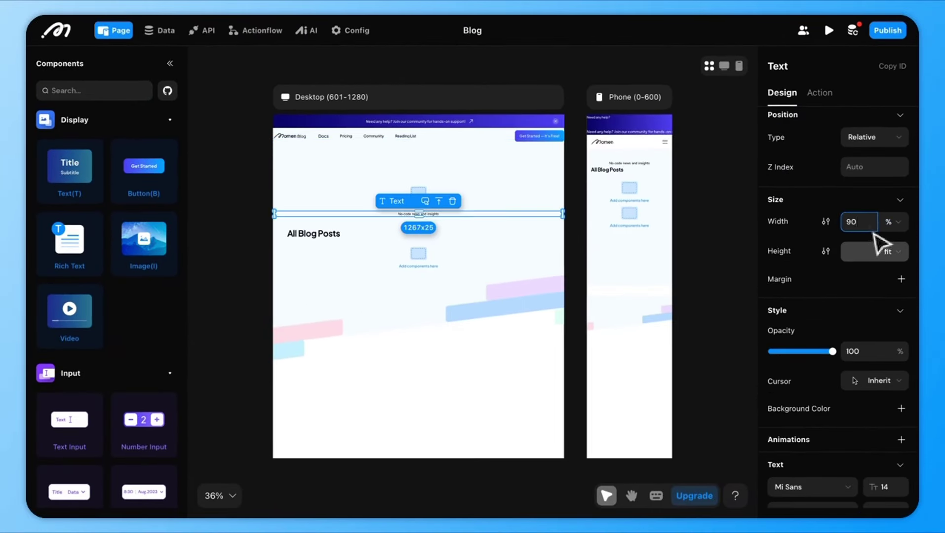
scroll(860, 287, "down", 3)
left_click(879, 310)
type("56")
- Style the heading in medium Plus Jakarta Sans with line height 80 and colour C02780
left_click(846, 311)
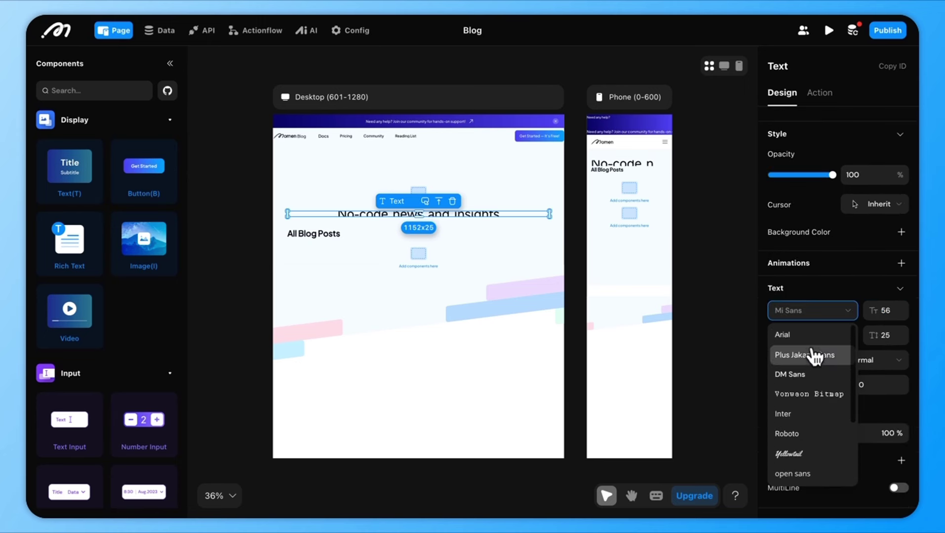
left_click(814, 354)
left_click(887, 341)
type("80")
left_click(828, 434)
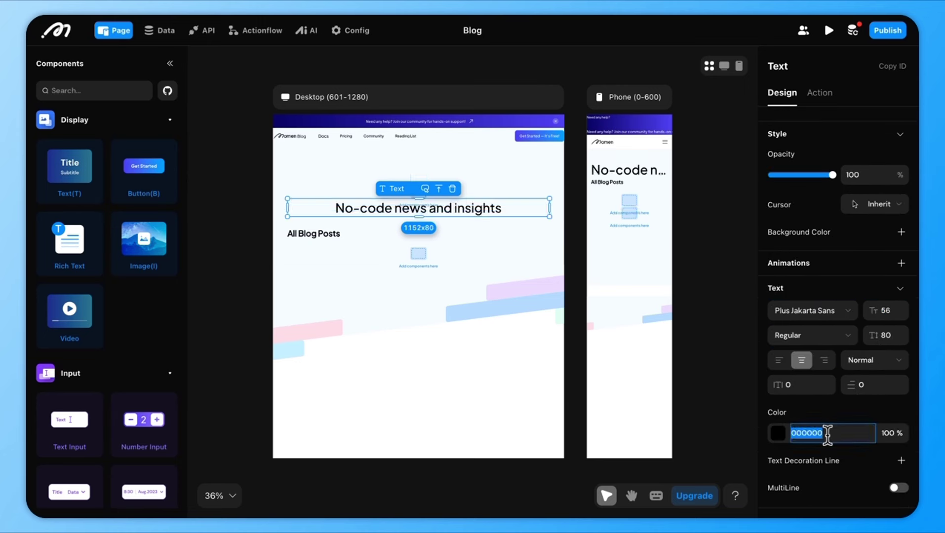
type("C02780")
left_click(839, 341)
left_click(820, 376)
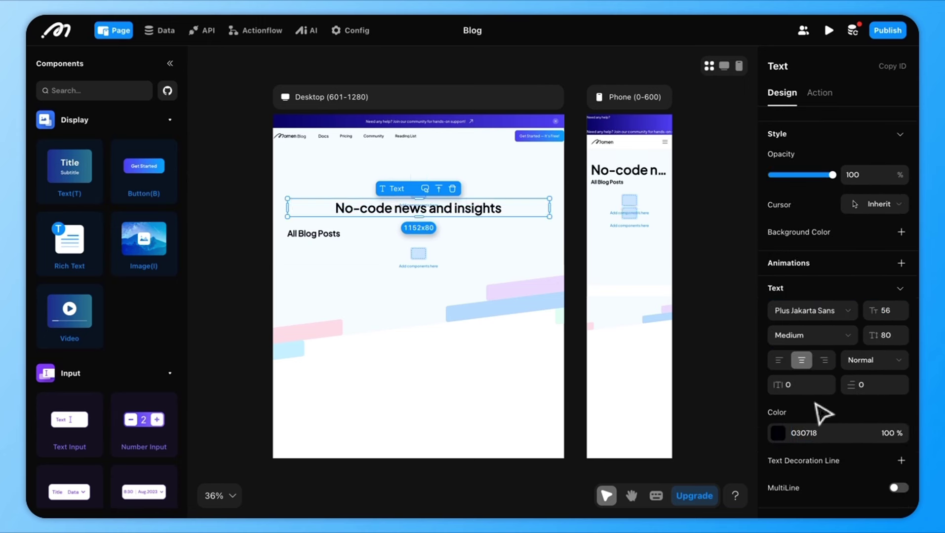
- Select the Hello World subtitle and set its width to 90%
left_click(373, 212)
left_click(303, 267)
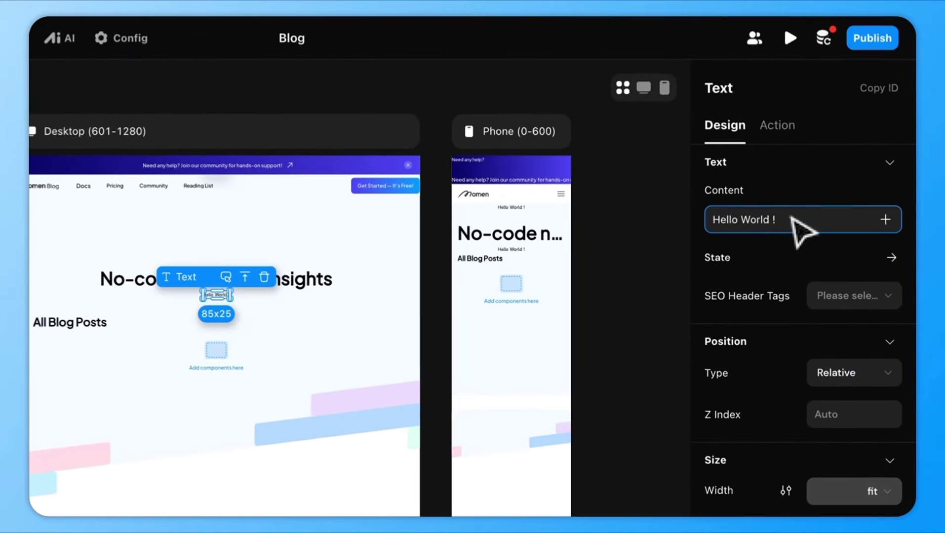
scroll(841, 365, "down", 2)
left_click(884, 316)
left_click(869, 371)
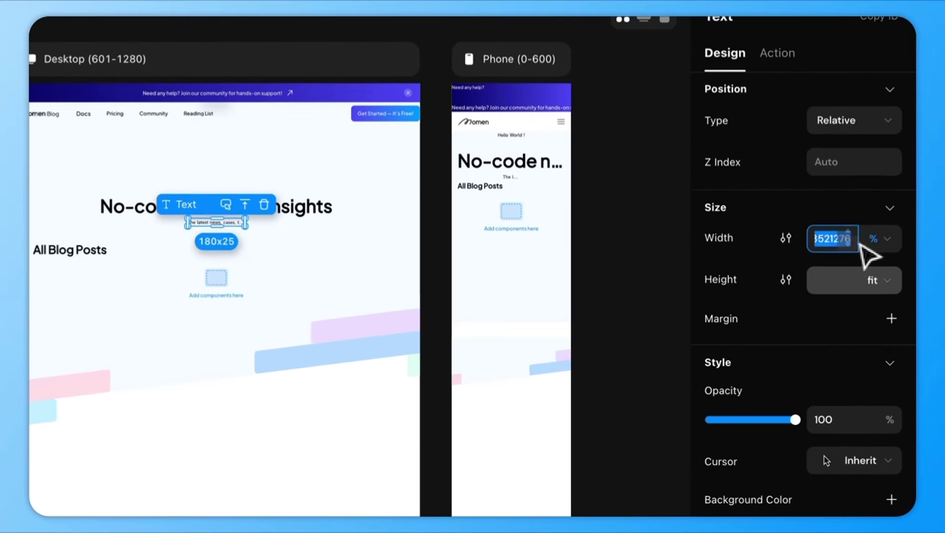
type("90")
key("Return")
- Switch the subtitle font to Plus Jakarta Sans and colour it 656A75
scroll(859, 326, "down", 5)
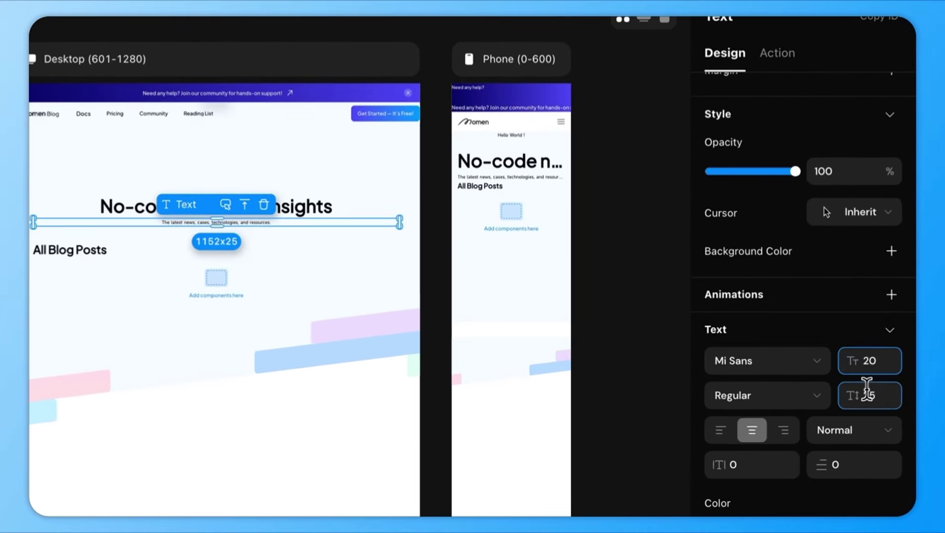
left_click(868, 394)
left_click(766, 360)
left_click(746, 322)
left_click(779, 397)
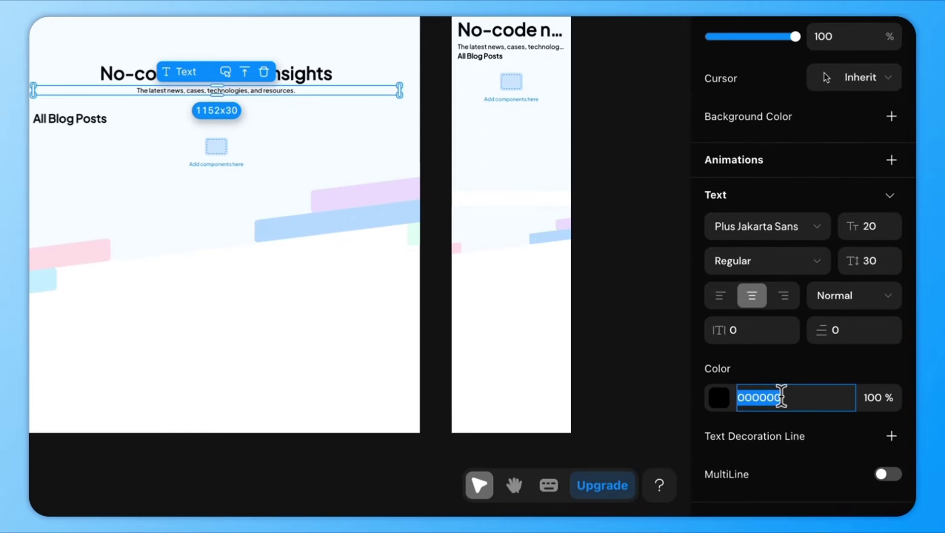
type("656A75")
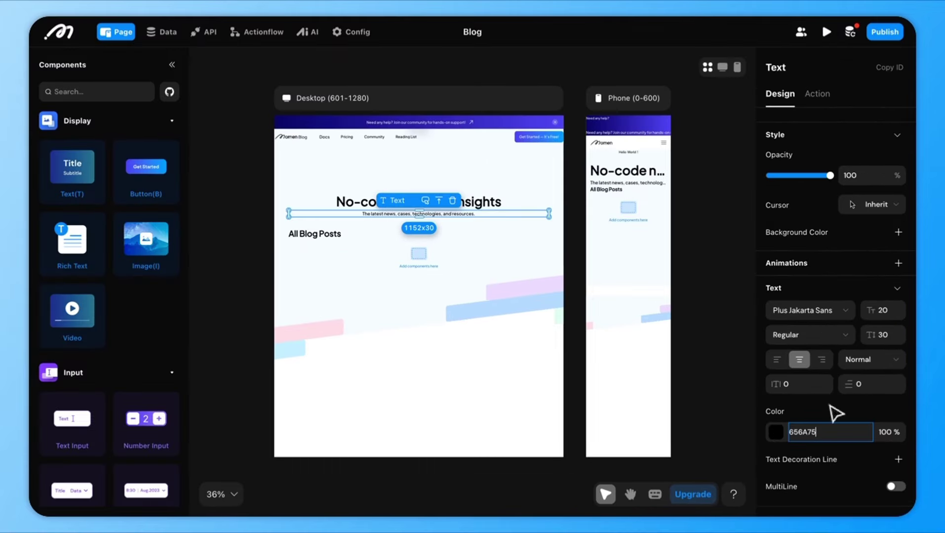
key("Return")
left_click(431, 146)
- Shorten the hero section to 193 px and drop a List into the container under All Blog Posts
left_click_drag(419, 142, 427, 183)
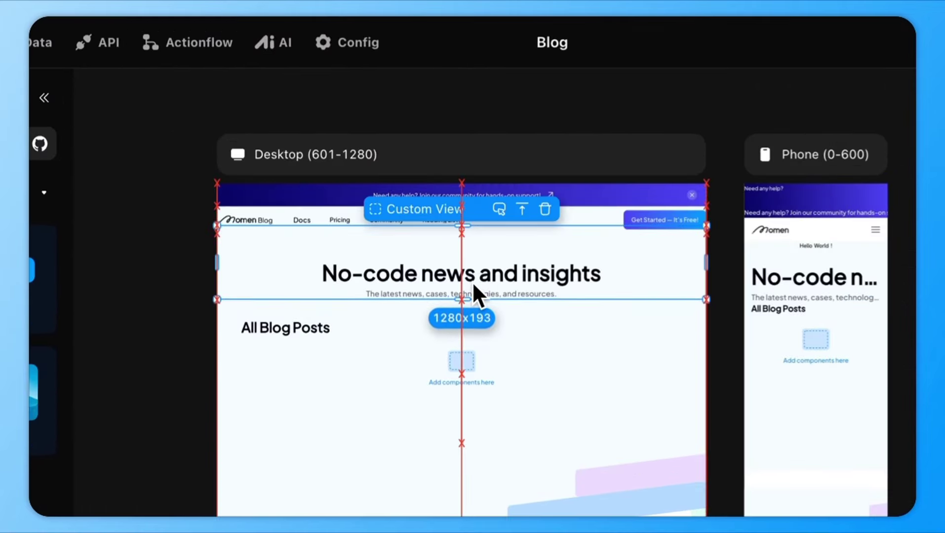
left_click(449, 225)
scroll(83, 316, "down", 10)
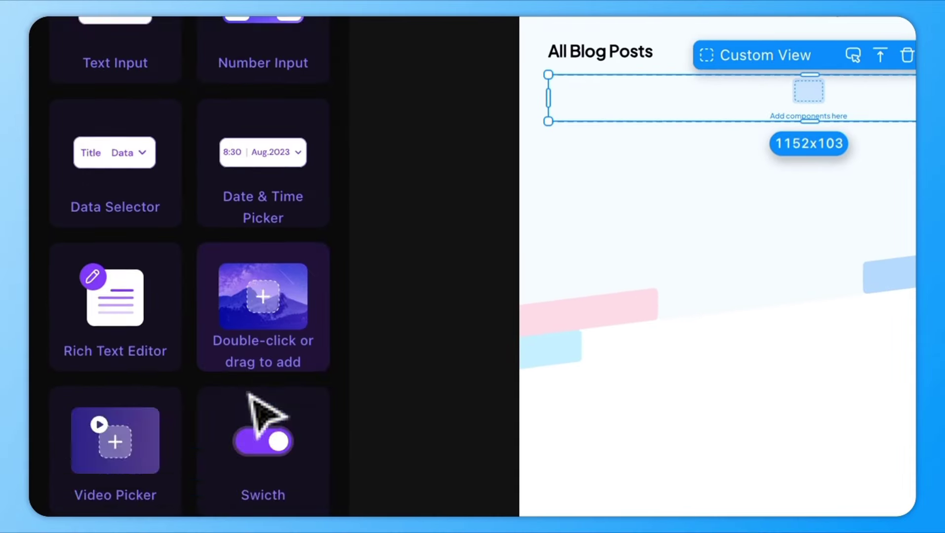
left_click_drag(279, 121, 261, 185)
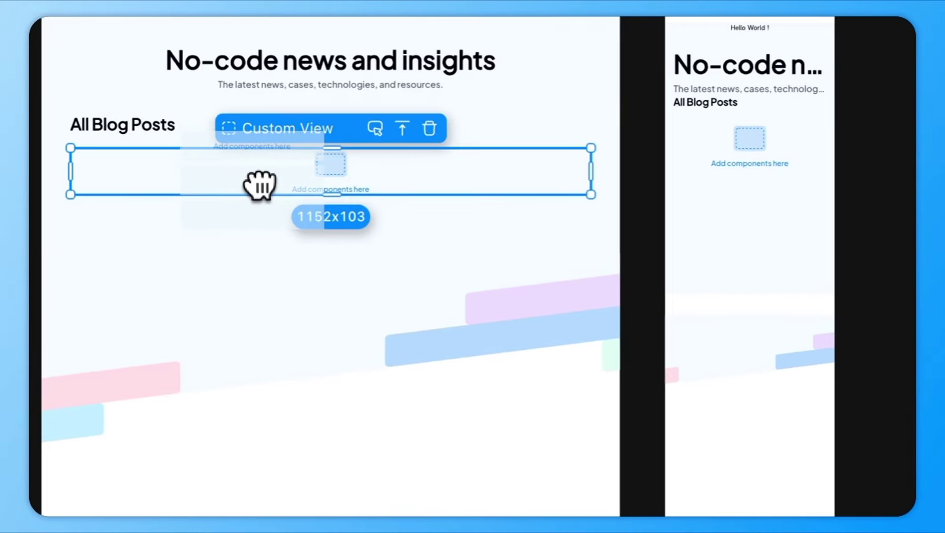
- Give the list 3 columns with vertical spacing 62 and horizontal spacing 34
left_click(839, 173)
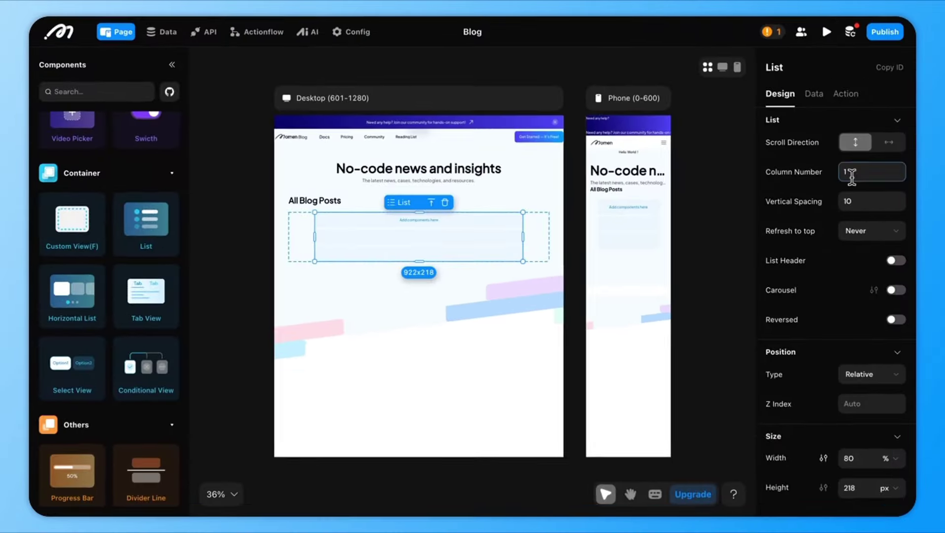
type("3")
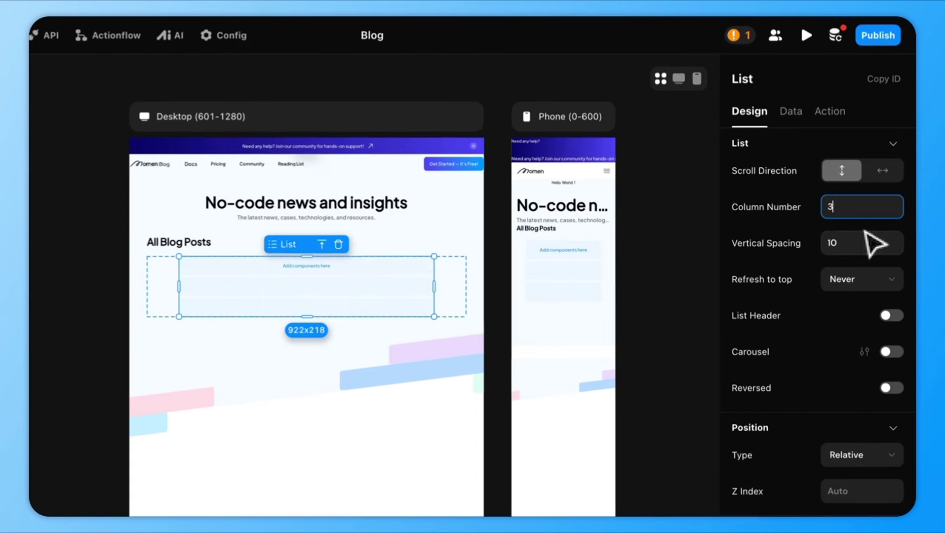
left_click(864, 200)
type("62")
left_click(863, 274)
type("34")
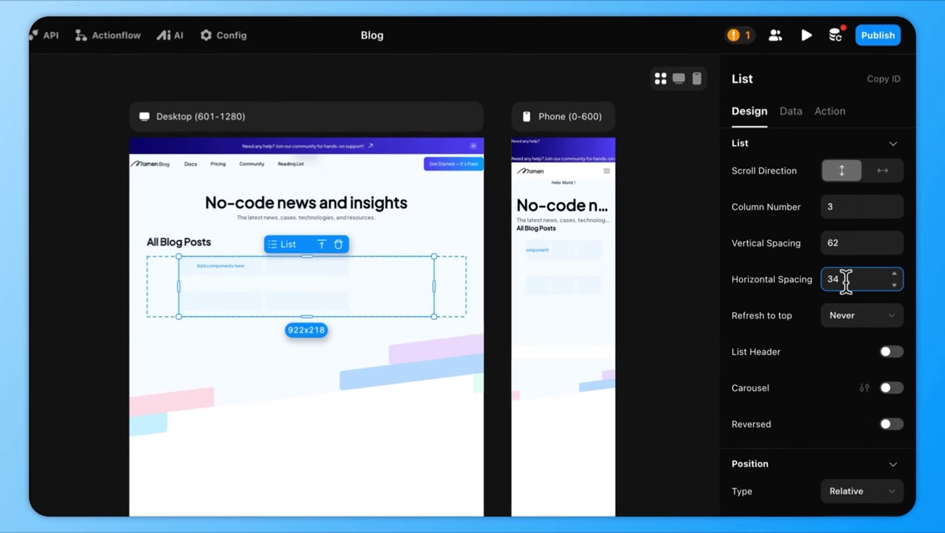
key("Return")
- Make the list 100% wide and 404 px tall
scroll(795, 297, "down", 5)
left_click(834, 348)
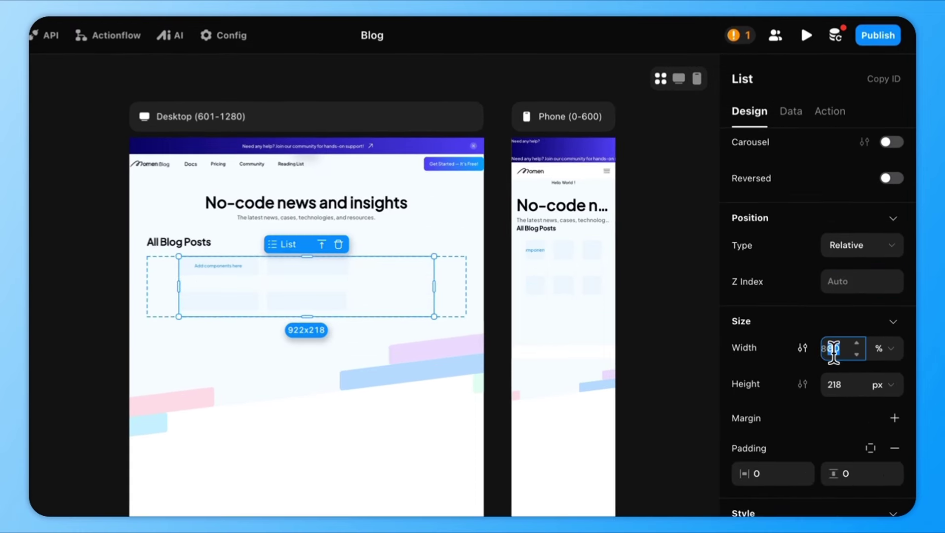
type("100")
scroll(839, 321, "down", 3)
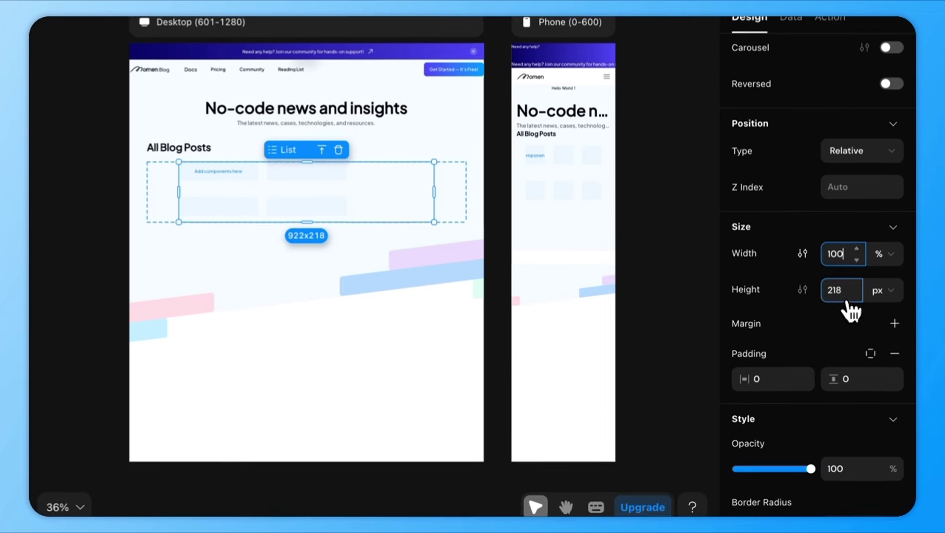
left_click(834, 271)
type("4")
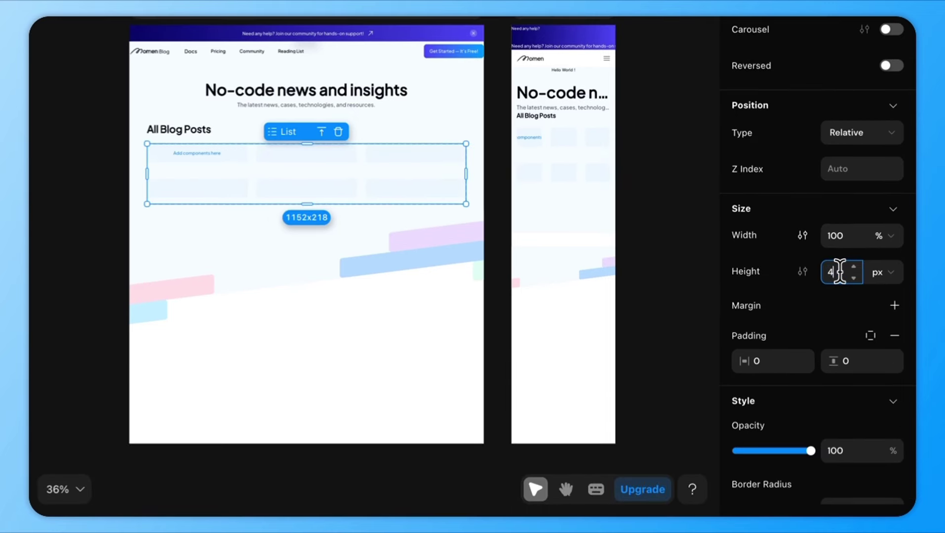
type("04")
key("Return")
- Check the page errors and keep the list's data source as Remote
left_click(736, 34)
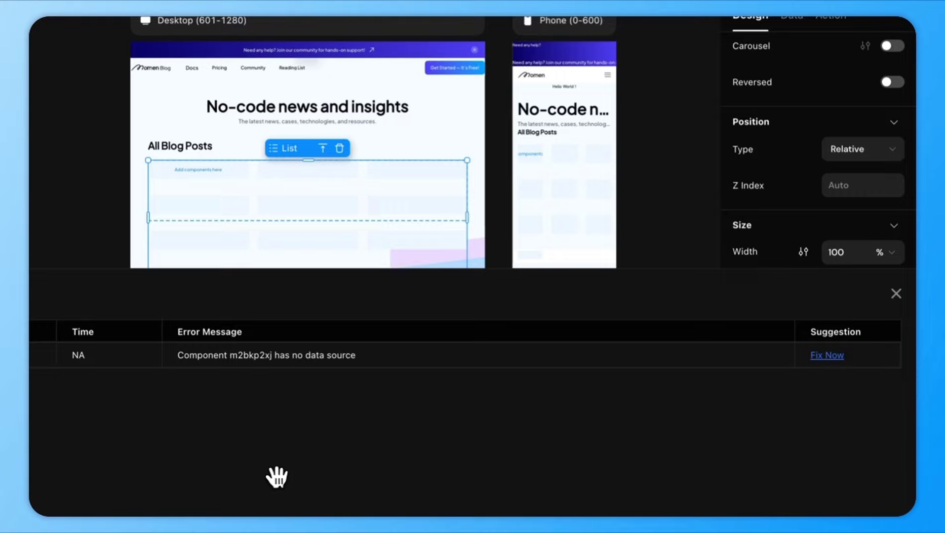
left_click(822, 356)
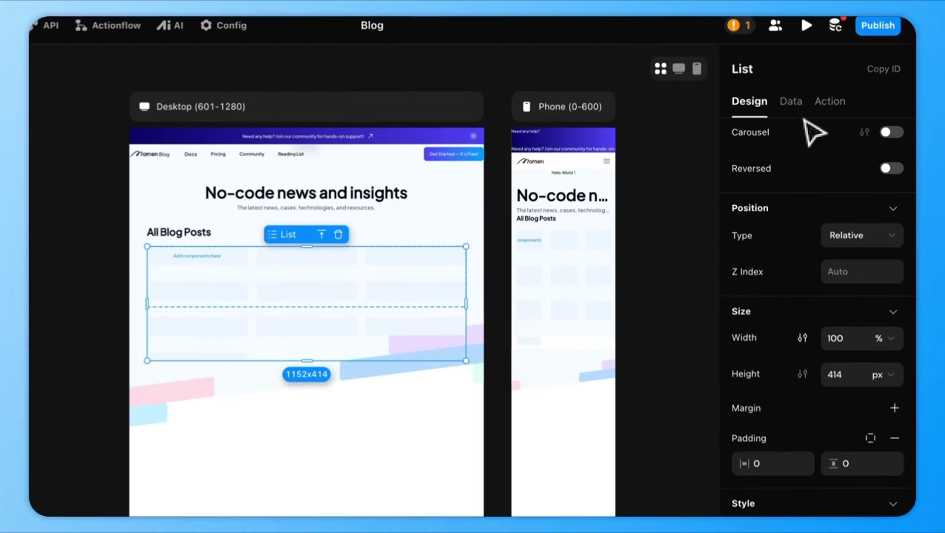
left_click(791, 101)
left_click(836, 150)
left_click(844, 180)
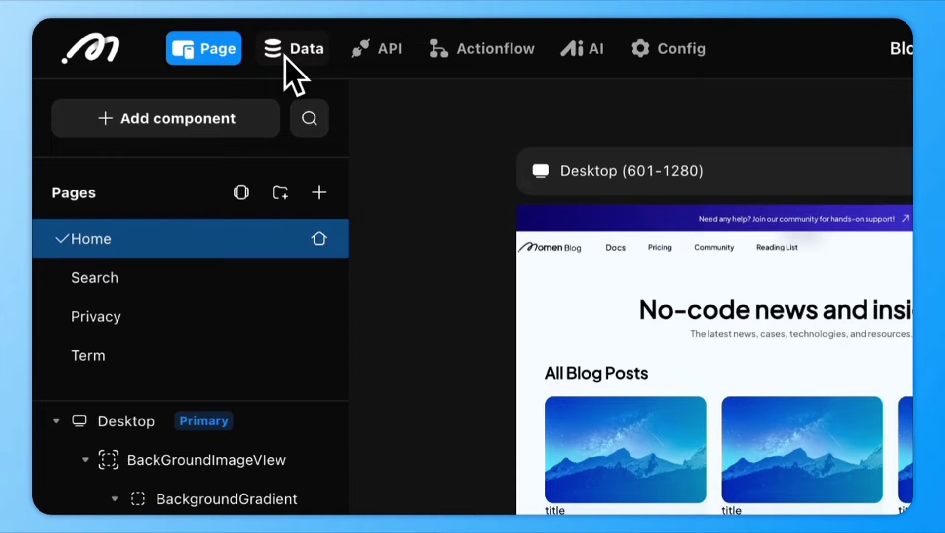
- Add a new data model named 'blog'
left_click(164, 33)
left_click(183, 140)
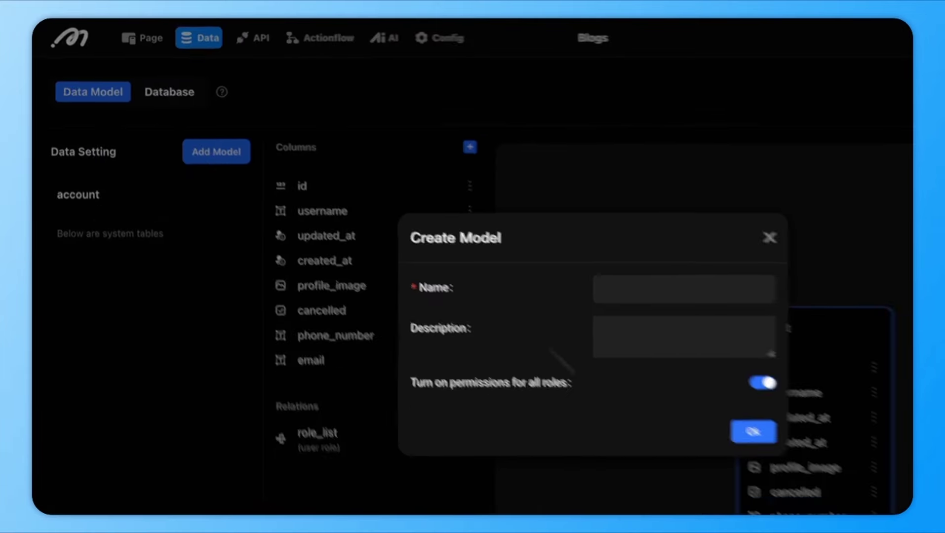
left_click(511, 232)
type("bloh")
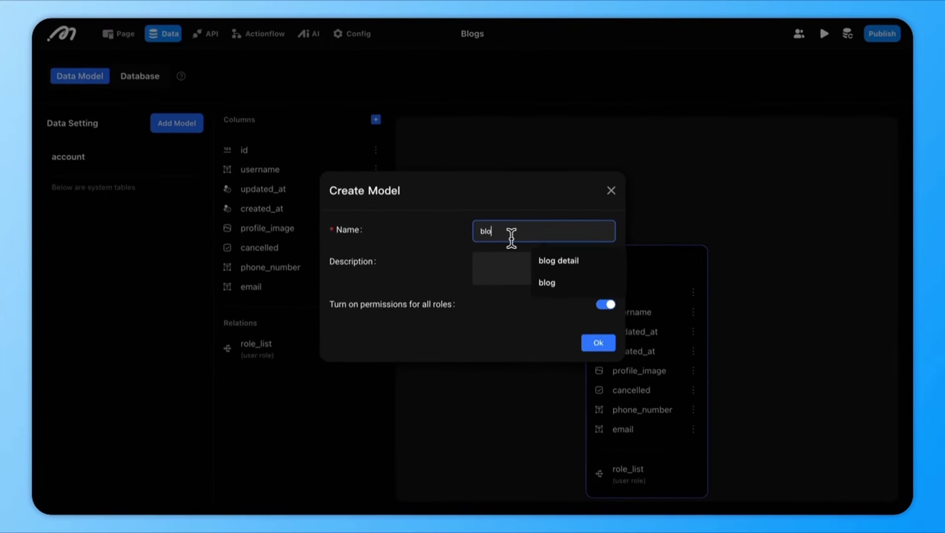
key("Return")
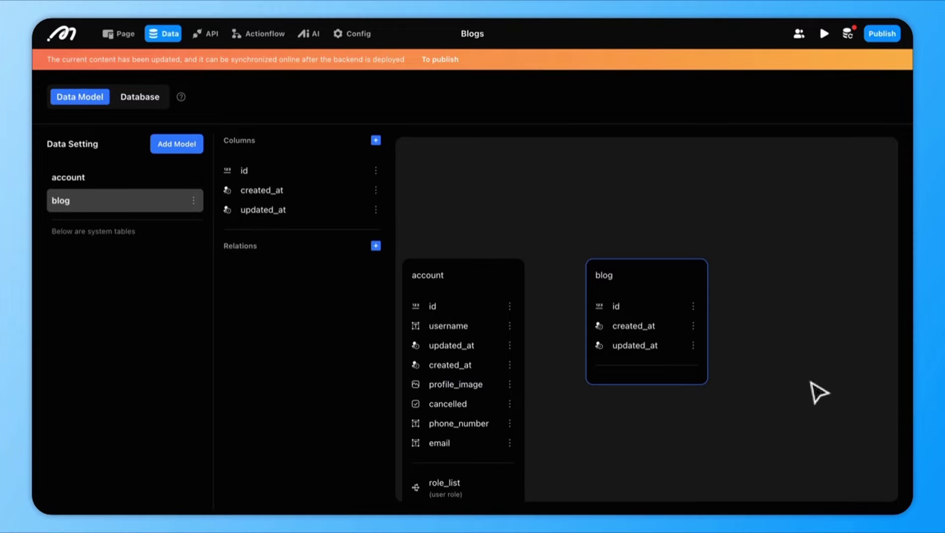
- Add a 'title' column to the blog model
left_click(376, 141)
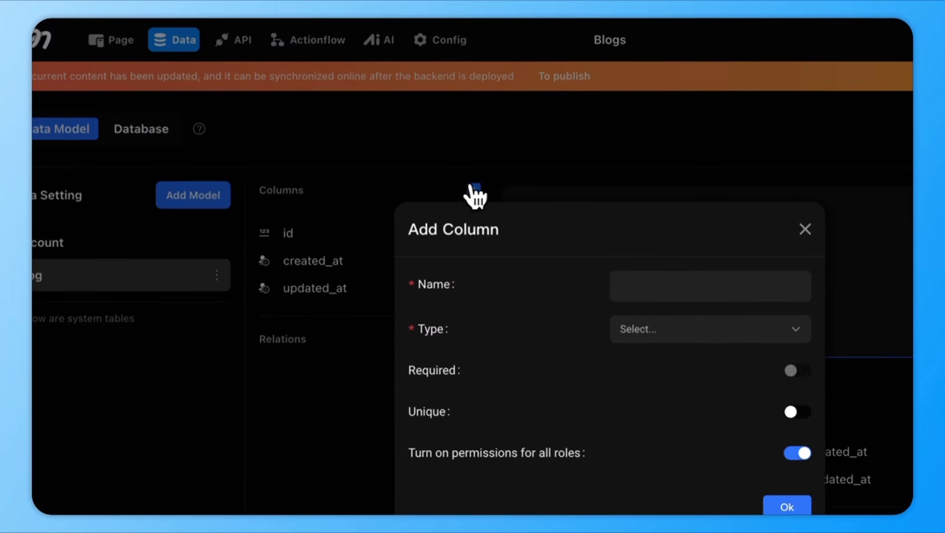
left_click(633, 285)
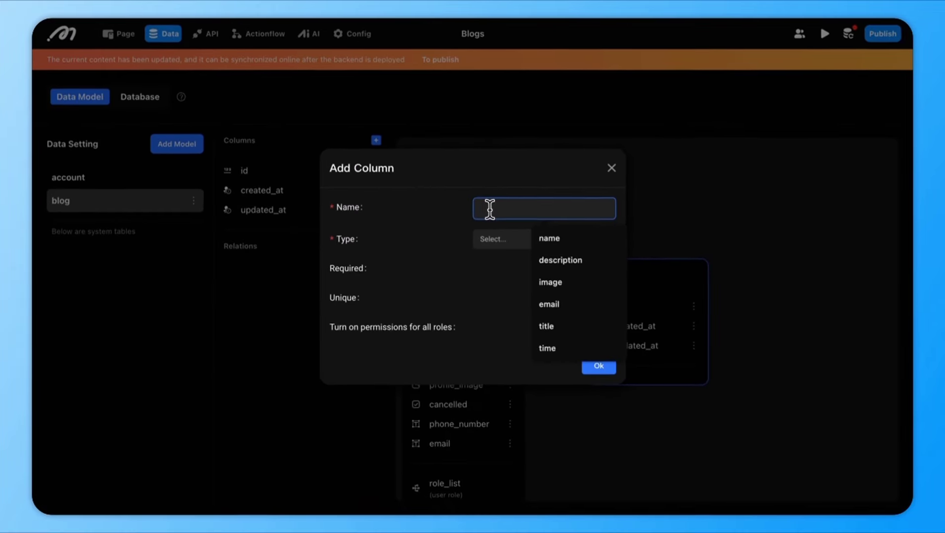
type("title")
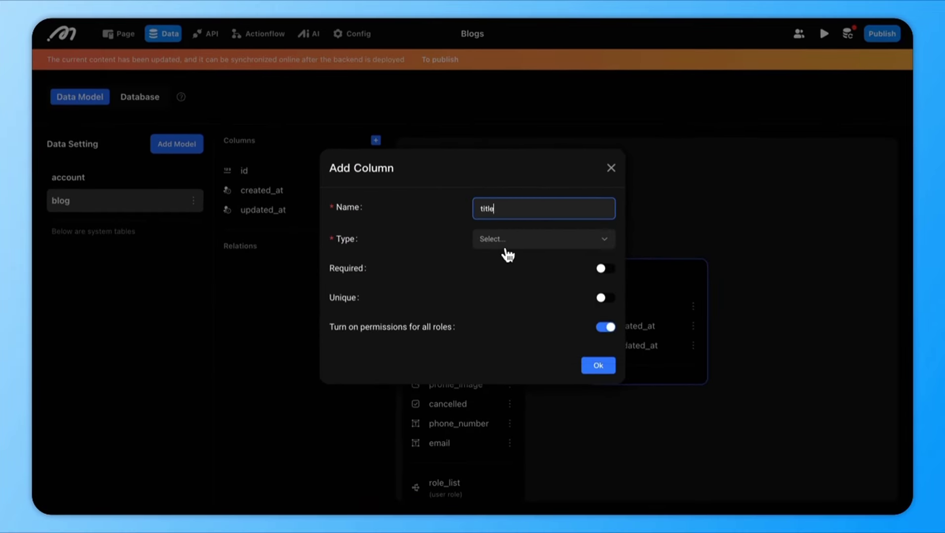
left_click(544, 239)
left_click(598, 365)
- Add a 'cover image' column of Image type
left_click(376, 140)
left_click(543, 208)
type("cover image")
left_click(542, 239)
left_click(519, 295)
left_click(595, 366)
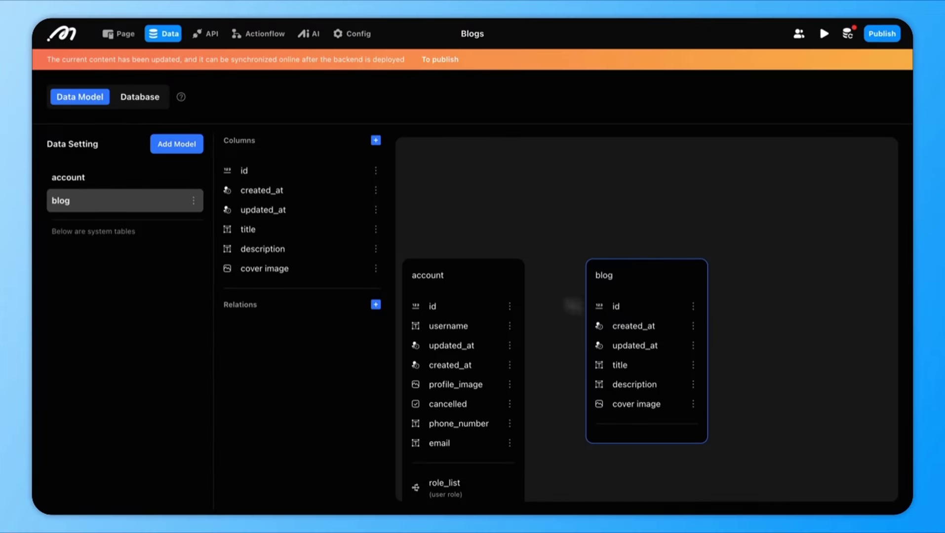
- Deploy the pending backend changes to the database
left_click(145, 99)
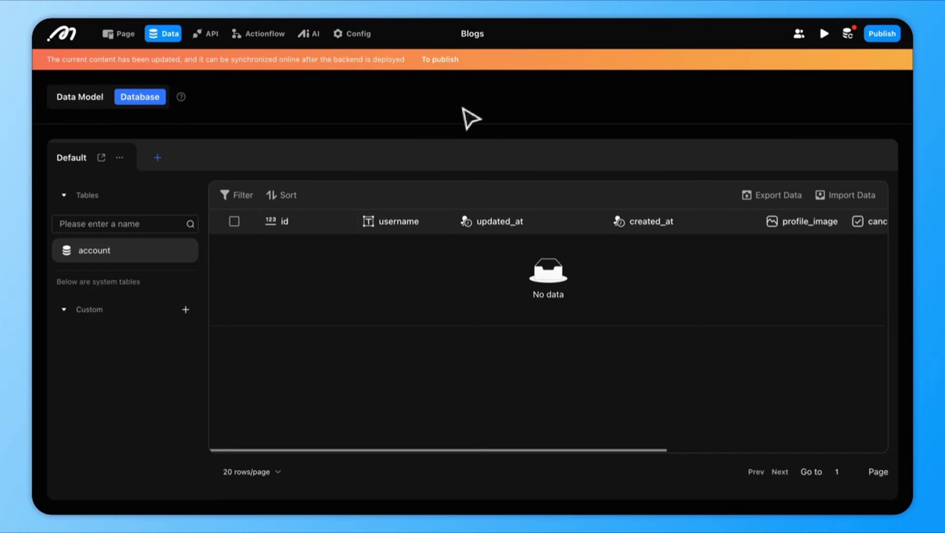
left_click(440, 60)
left_click(612, 345)
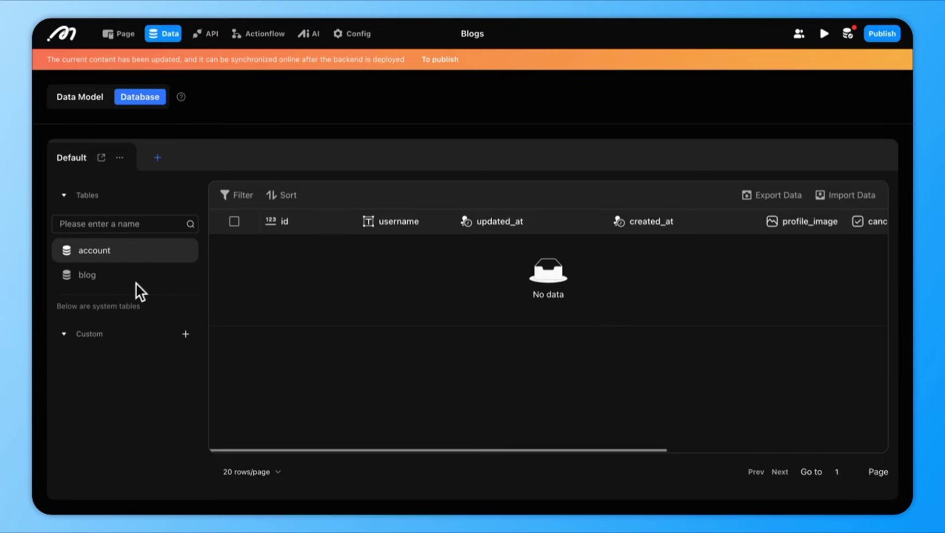
- Insert a blog row titled '1. Best 10 No-code Workflow Automation Software in 2024'
left_click(92, 273)
left_click(242, 197)
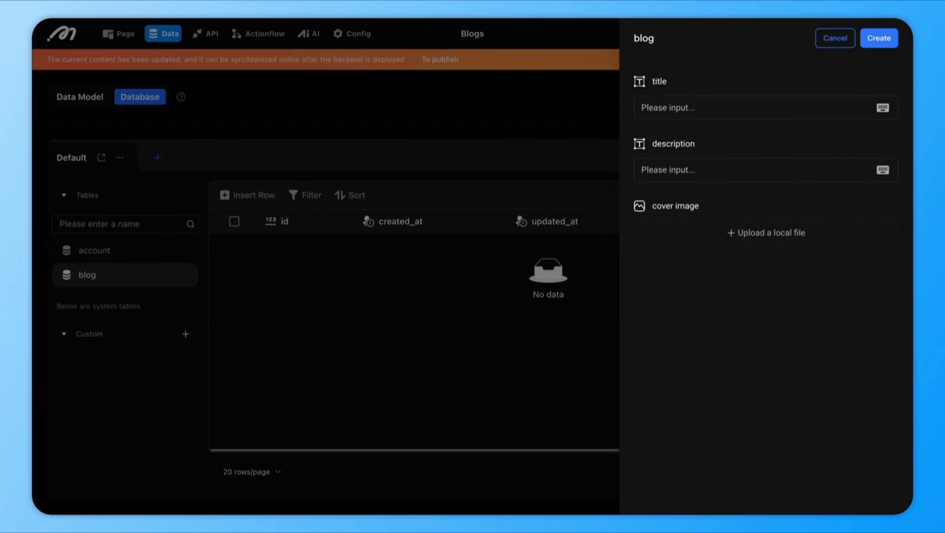
left_click(689, 116)
type("1. Best 10 No-code Workflow Automation Software in 2024")
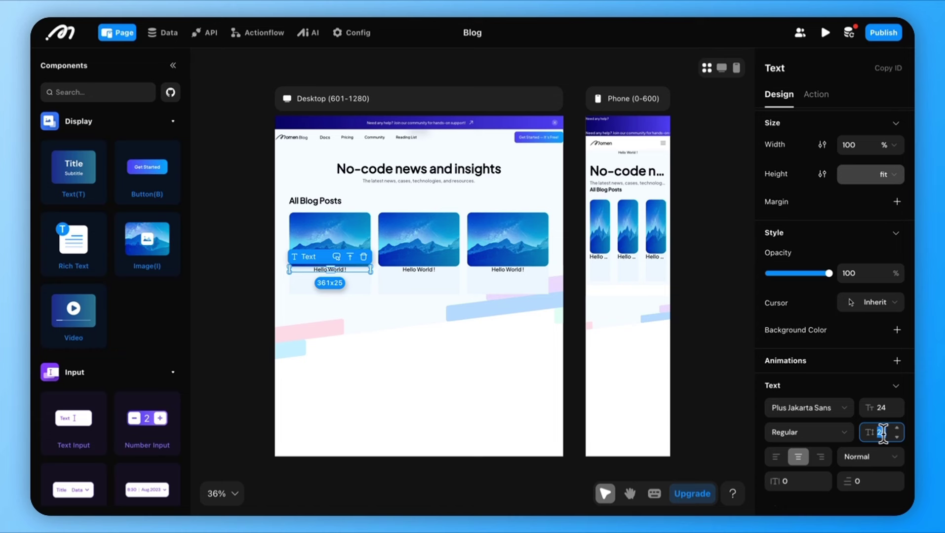
- Change the first card's Hello World caption colour from 000000 to 101828
scroll(852, 418, "down", 2)
double_click(823, 431)
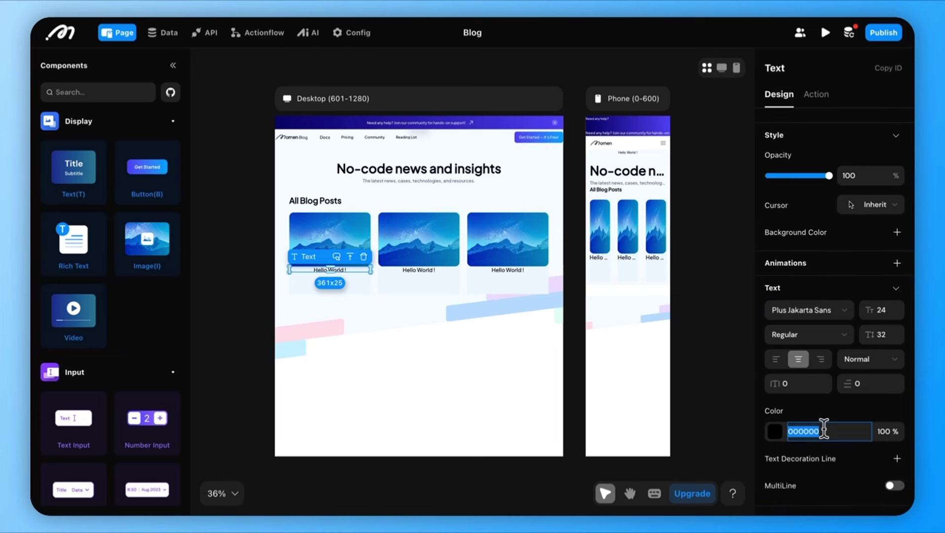
type("101828")
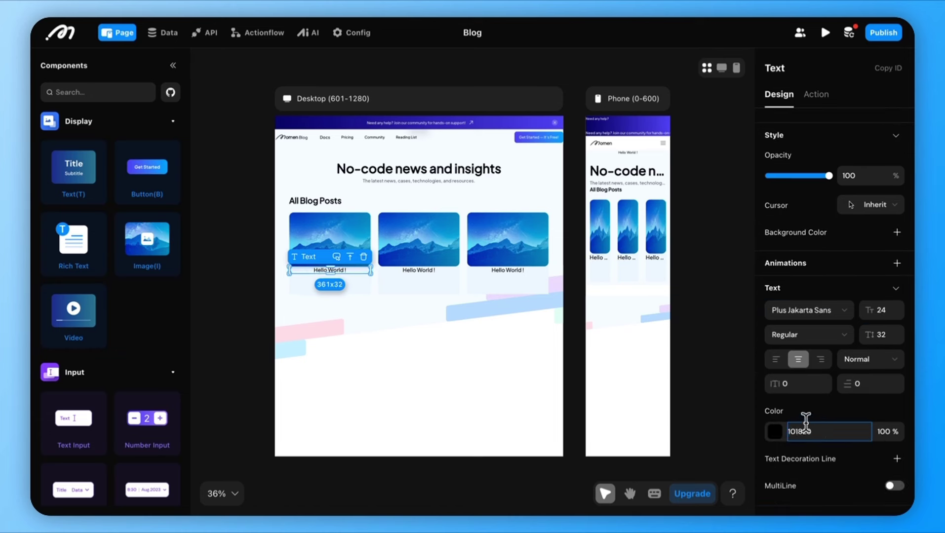
scroll(804, 332, "up", 6)
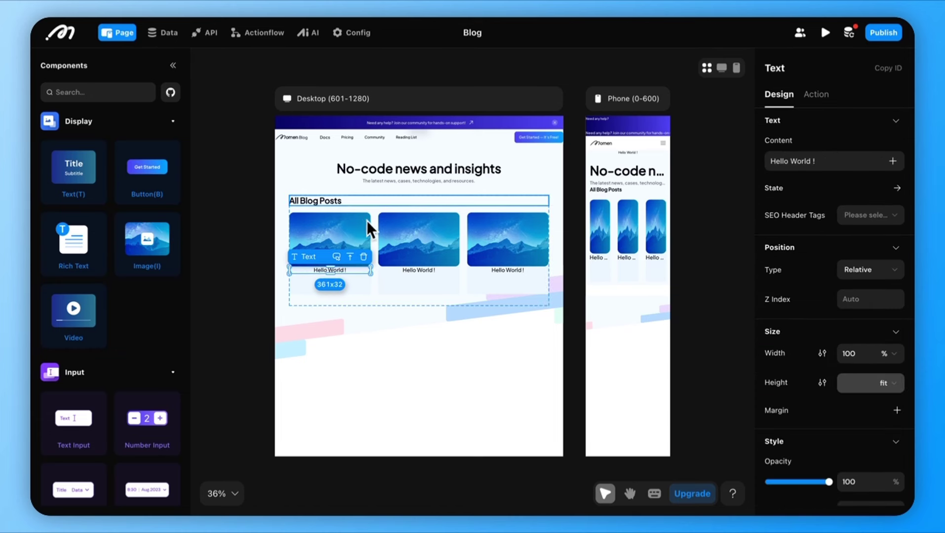
left_click(349, 224)
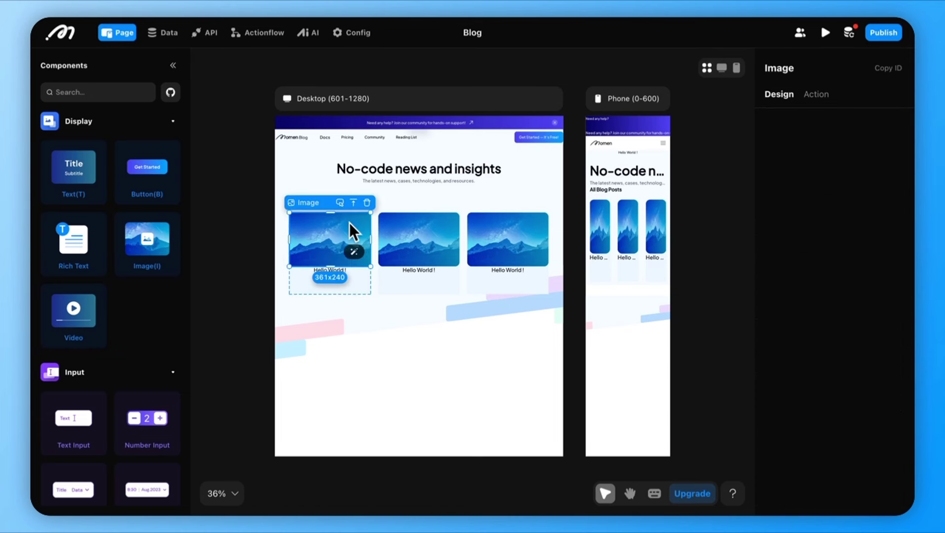
left_click(739, 193)
- Publish the blog web app to Momen's free domain and confirm
left_click(884, 33)
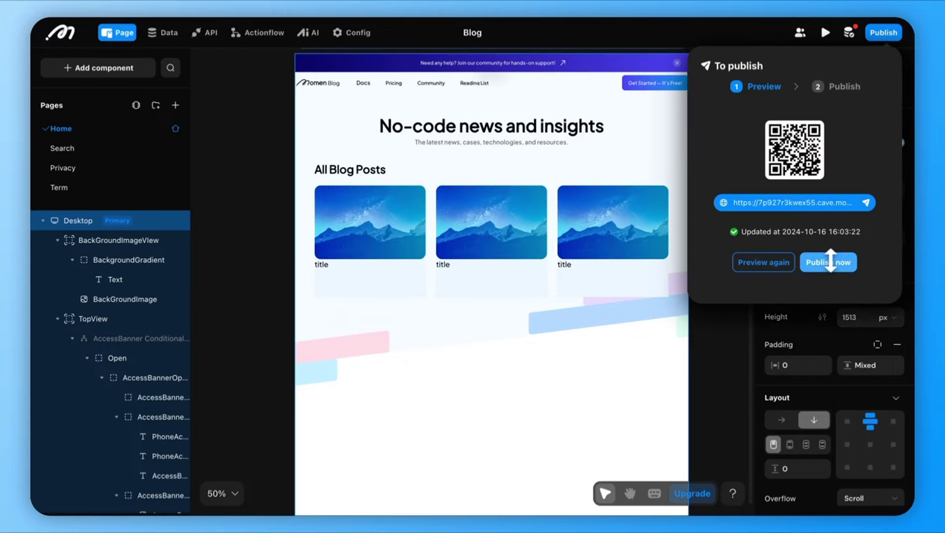
left_click(780, 283)
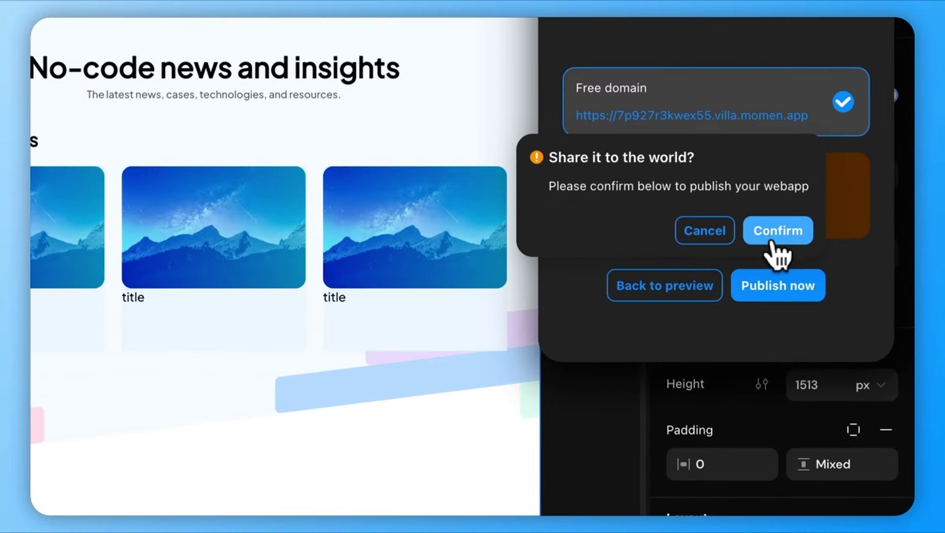
left_click(779, 231)
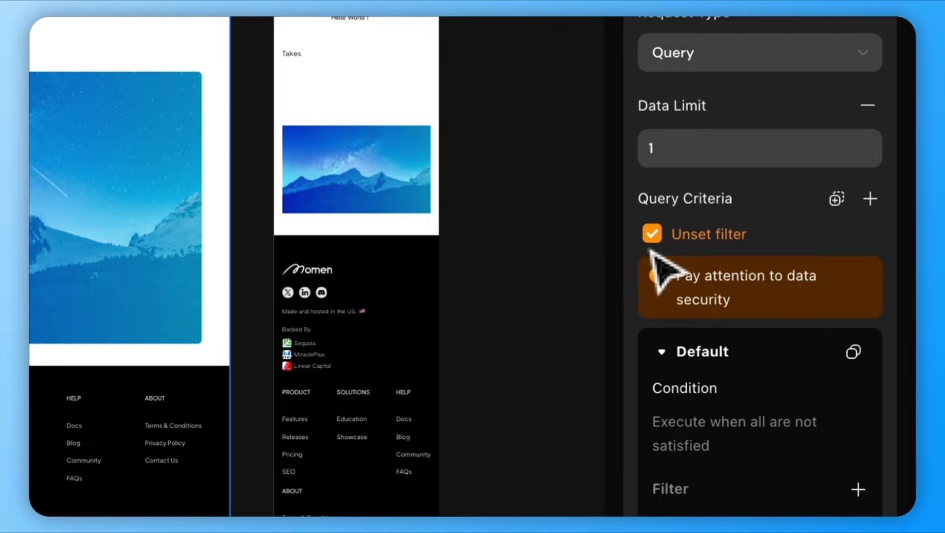
- Bind the Hello World title text to remote_data0's title field
scroll(666, 272, "up", 4)
left_click(341, 137)
left_click(318, 131)
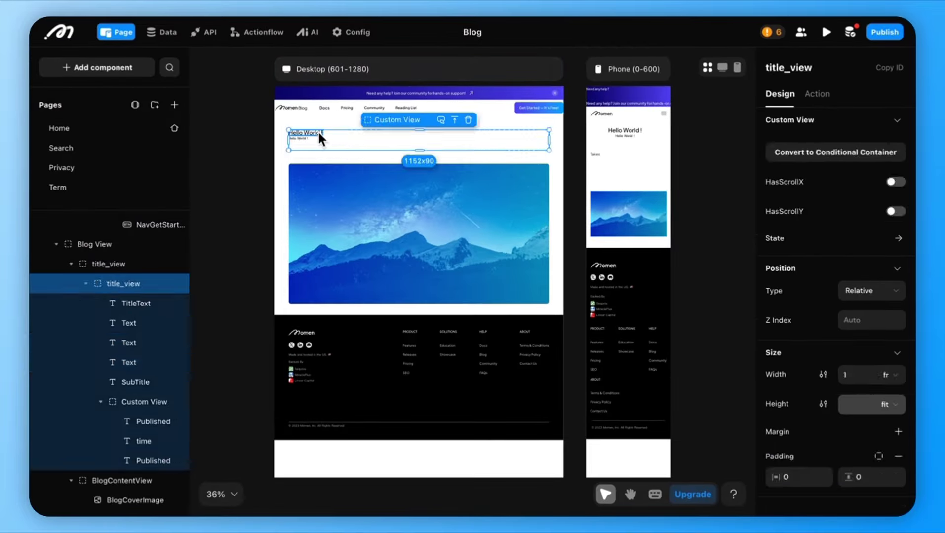
left_click(304, 132)
left_click(894, 161)
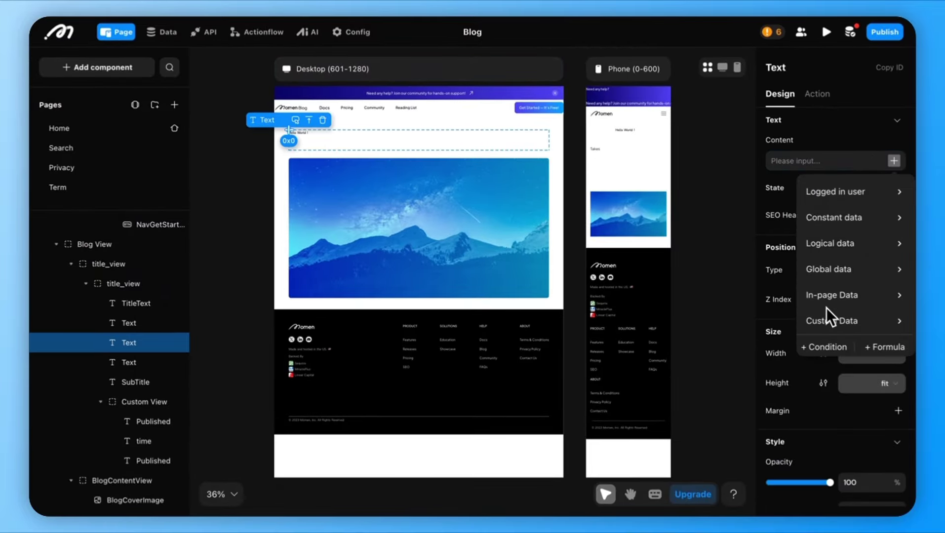
mouse_move(827, 302)
mouse_move(787, 321)
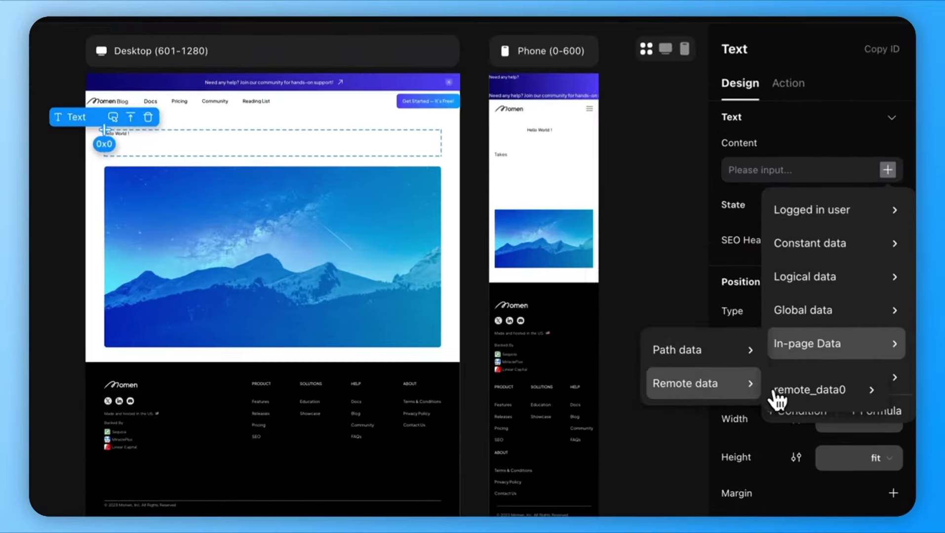
left_click(778, 395)
- Set the cover image source to a data binding on cover_image, then select the page
left_click(435, 255)
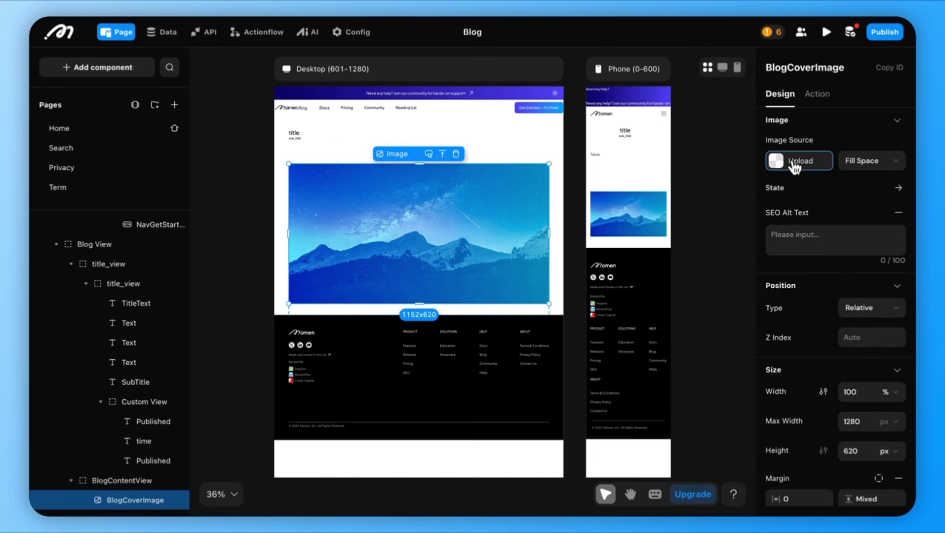
left_click(795, 162)
left_click(660, 119)
left_click(631, 161)
left_click(731, 179)
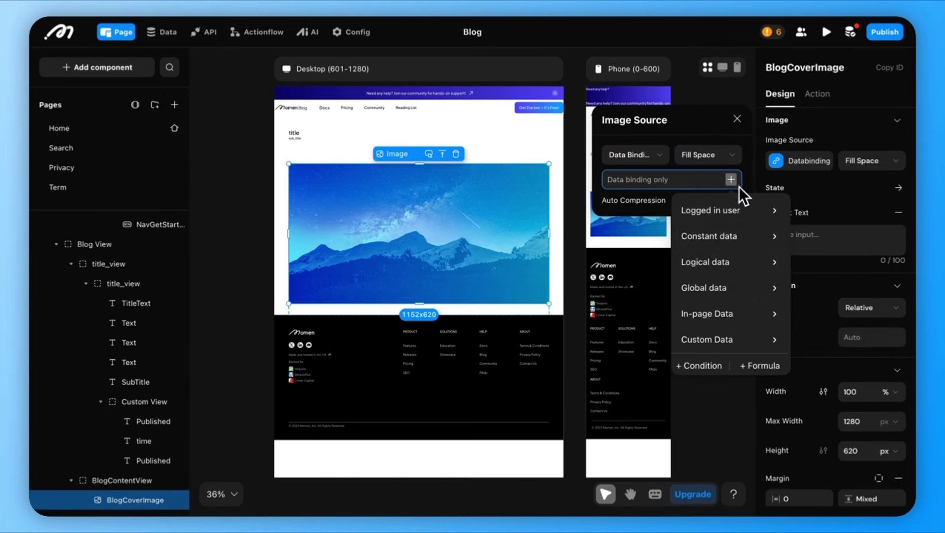
mouse_move(739, 330)
mouse_move(813, 346)
mouse_move(727, 346)
left_click(825, 230)
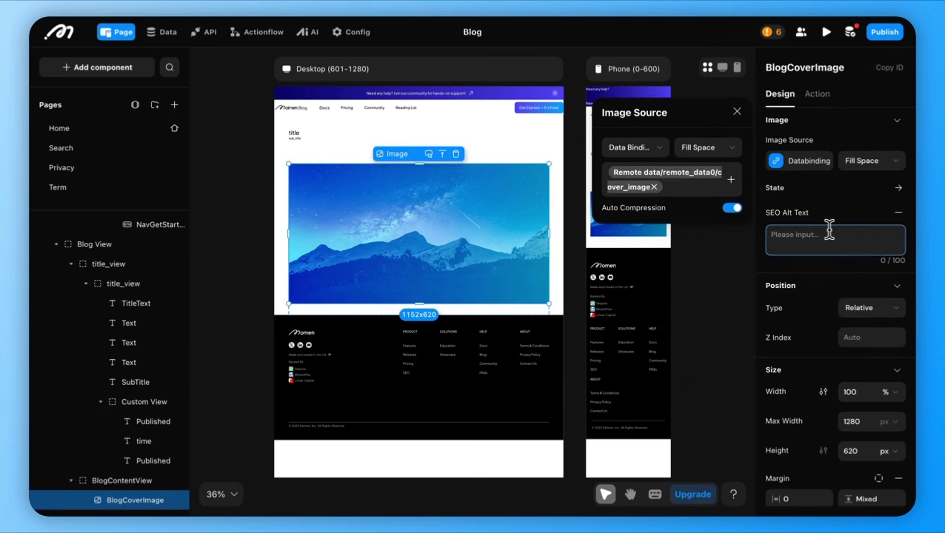
left_click(737, 113)
left_click(736, 148)
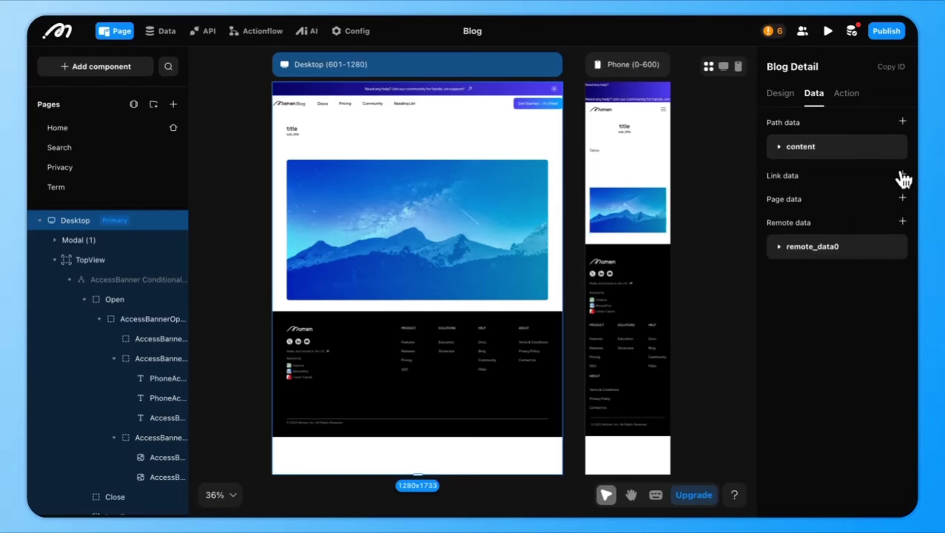
- Add a Blog Detail link data parameter named post_id with type BigInt
left_click(903, 176)
left_click(811, 202)
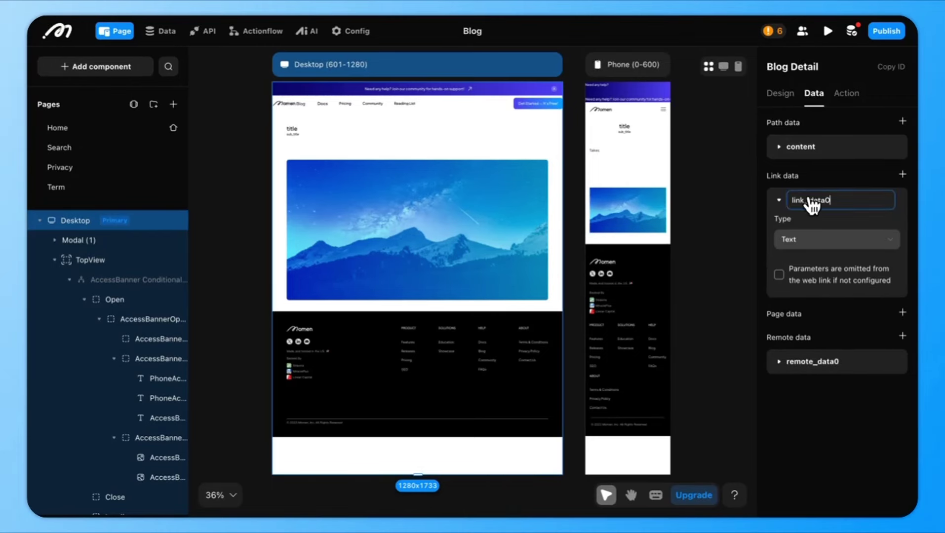
double_click(811, 203)
type("P")
key("BackSpace")
type("post_id")
key("Return")
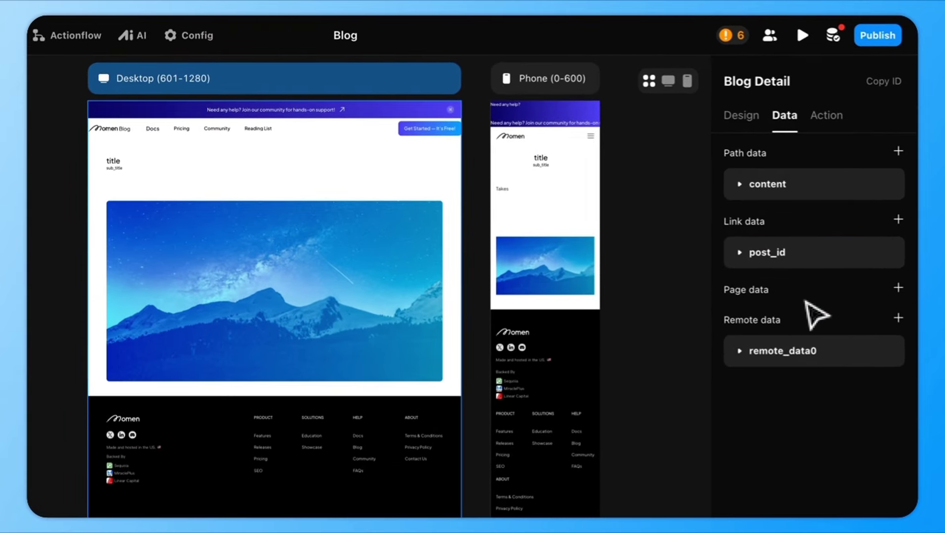
left_click(746, 256)
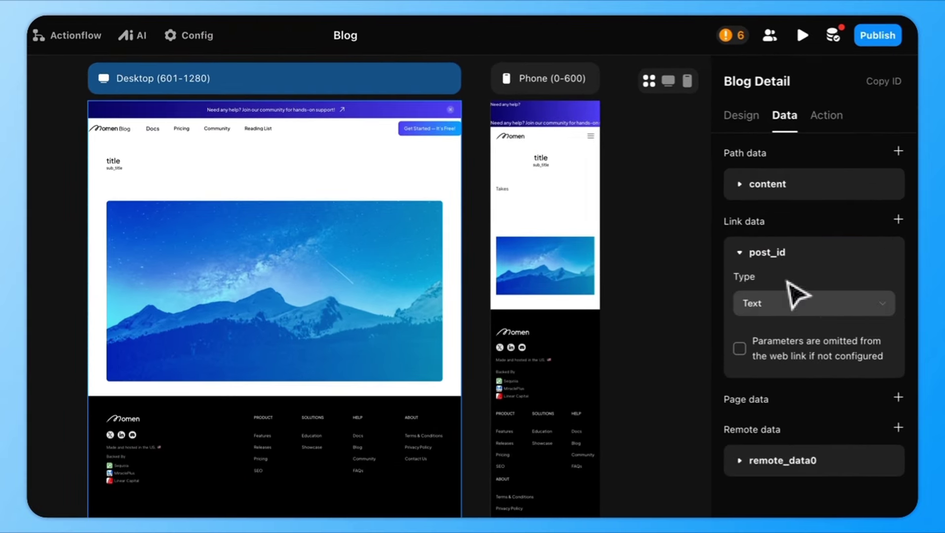
left_click(797, 303)
left_click(787, 368)
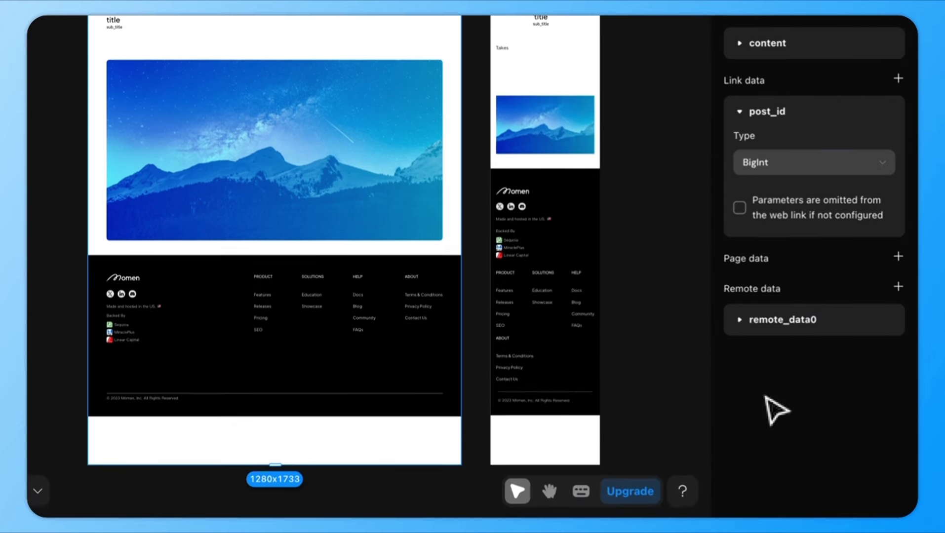
- Filter remote_data0 so ID equals Link data post_id, turning off Unset filter
left_click(746, 324)
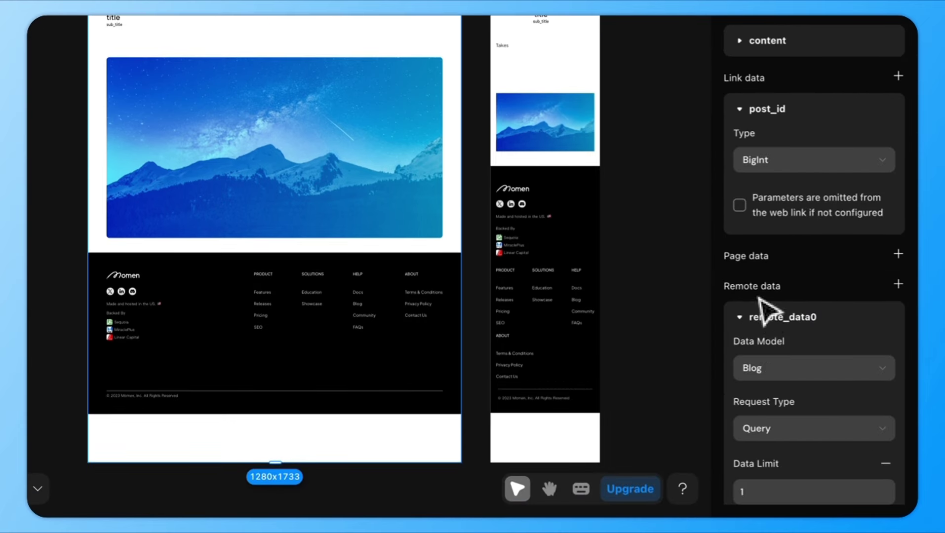
scroll(768, 307, "down", 5)
scroll(795, 286, "down", 4)
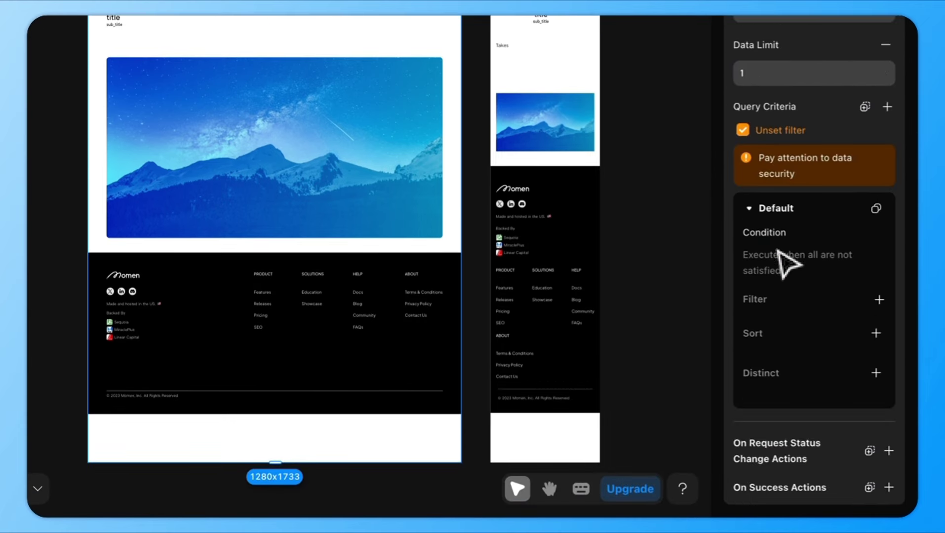
left_click(742, 130)
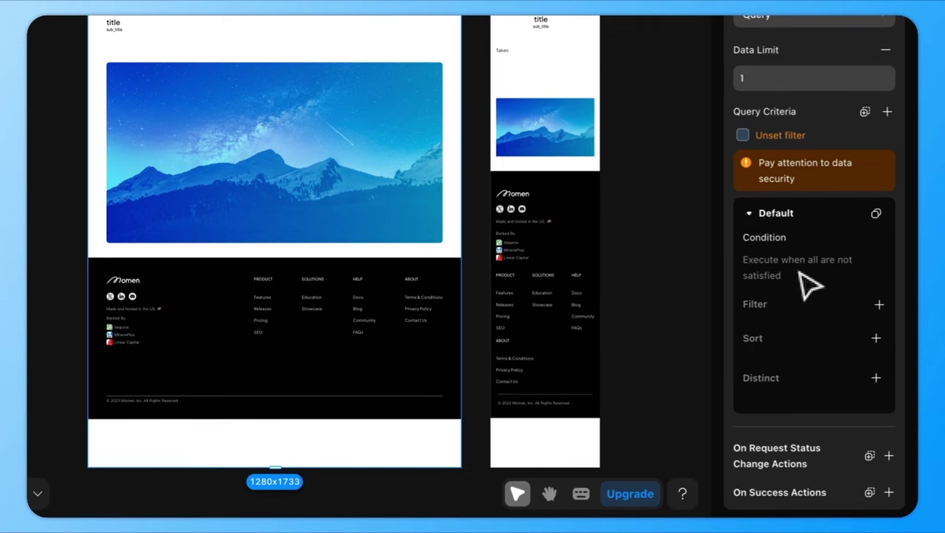
left_click(880, 311)
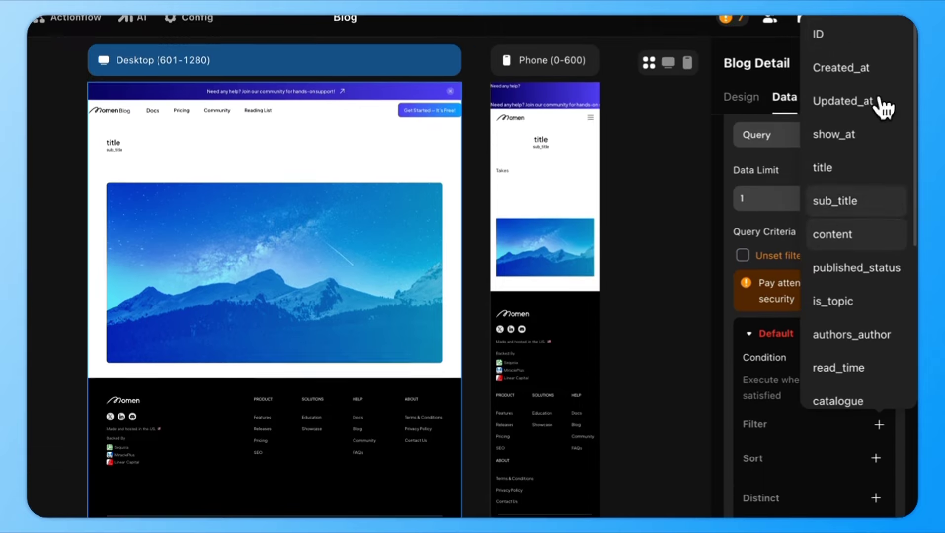
left_click(849, 34)
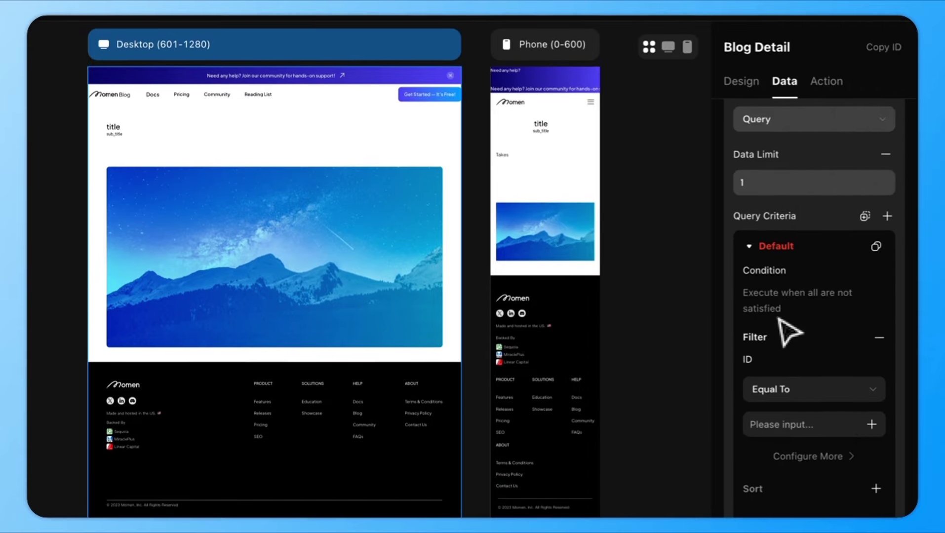
left_click(872, 346)
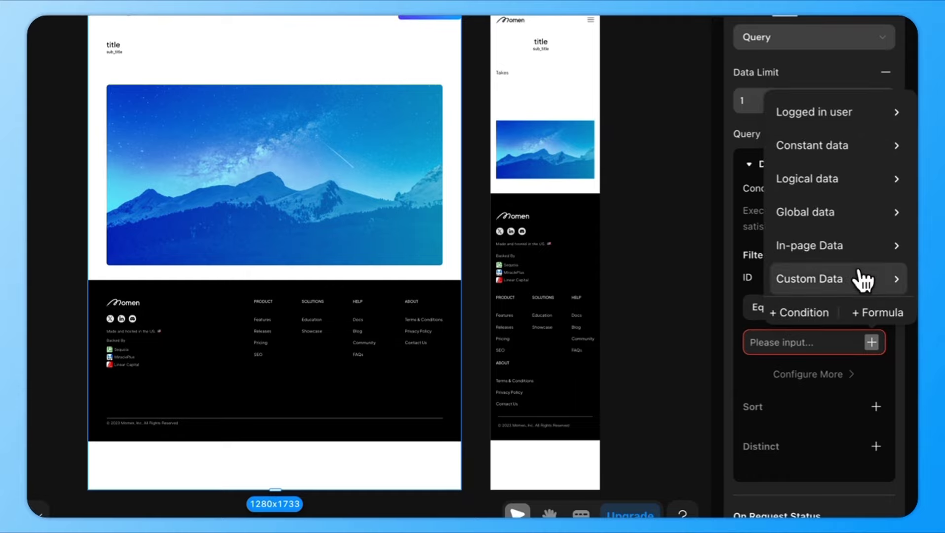
mouse_move(833, 251)
mouse_move(737, 286)
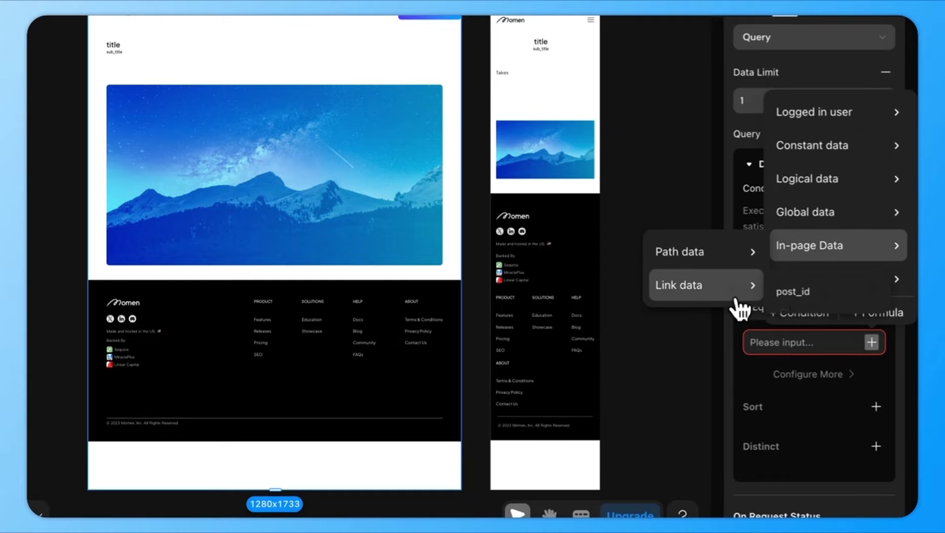
left_click(792, 294)
left_click(705, 245)
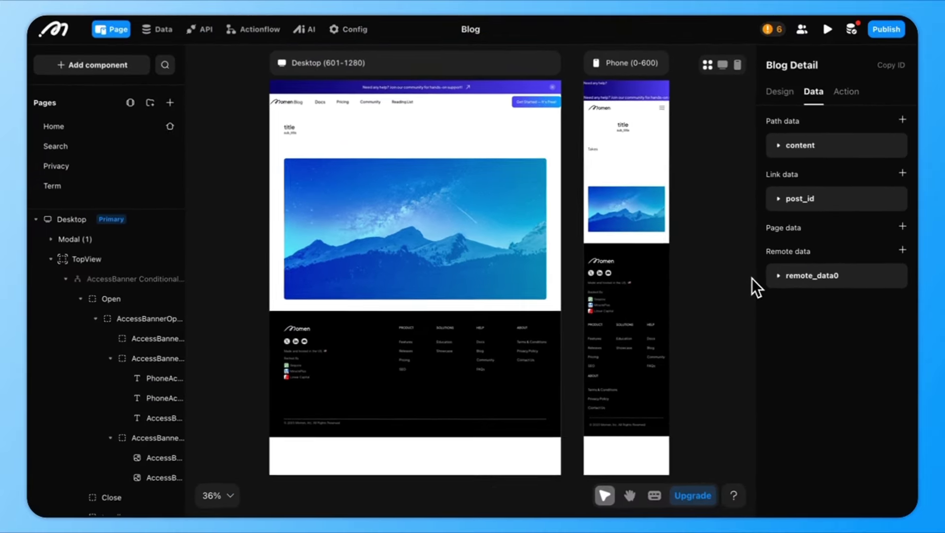
- On Home, give the blog post card a click action navigating to the Blog Detail page
left_click(69, 134)
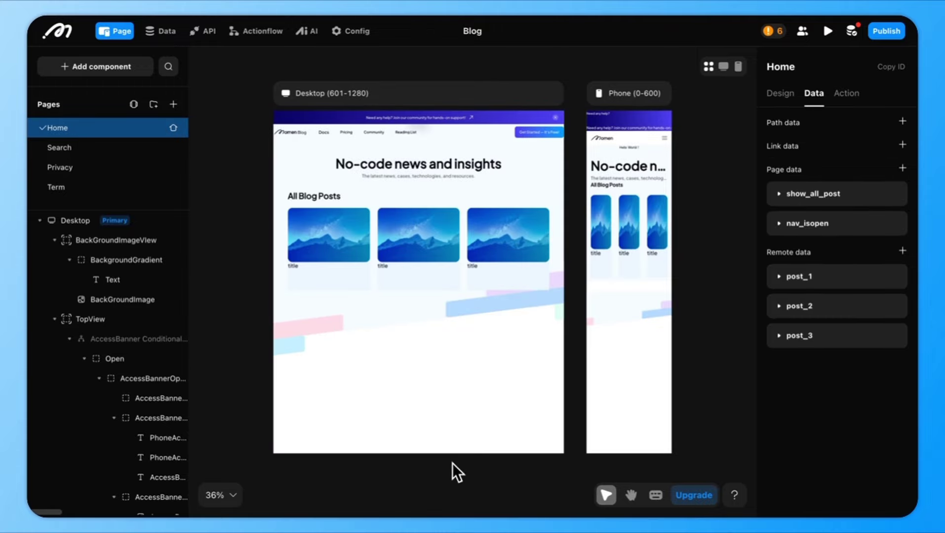
left_click(459, 462)
left_click(343, 287)
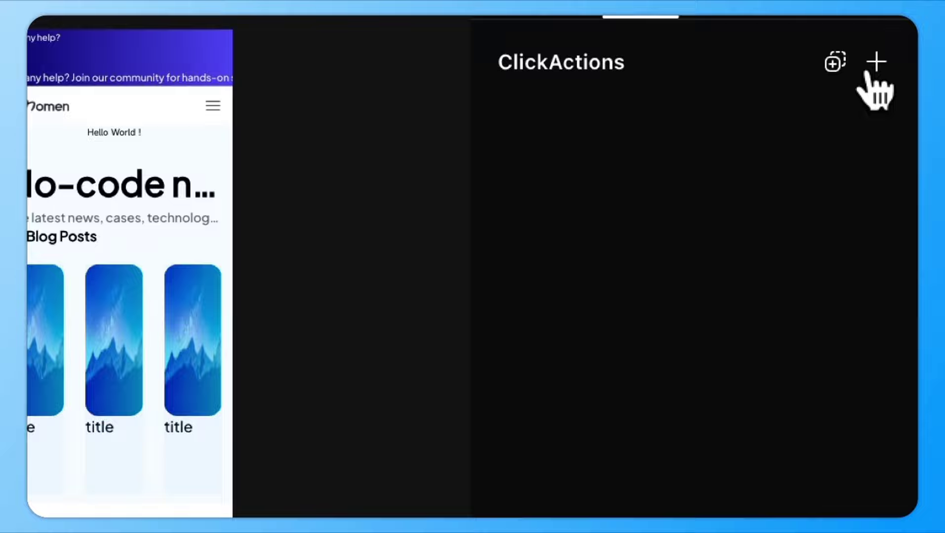
left_click(902, 121)
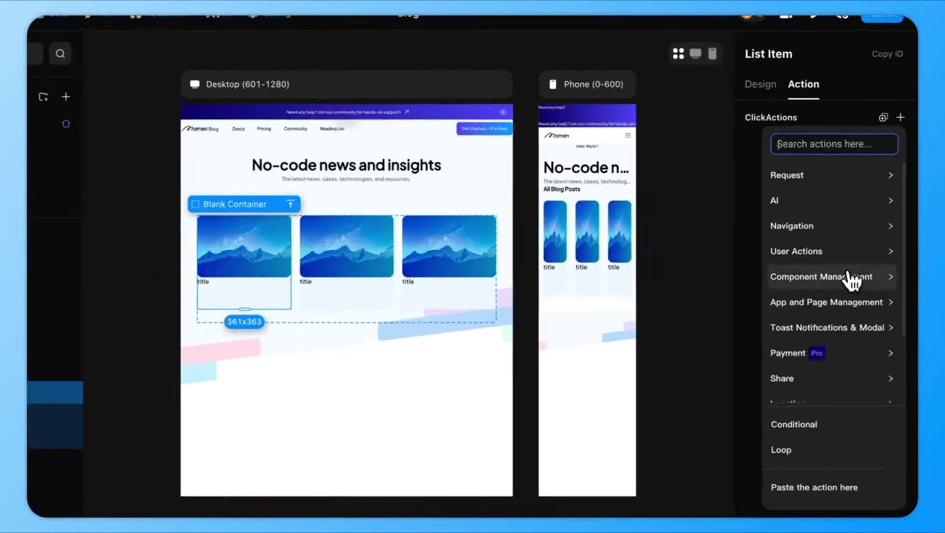
scroll(803, 463, "down", 4)
scroll(761, 391, "up", 4)
left_click(741, 330)
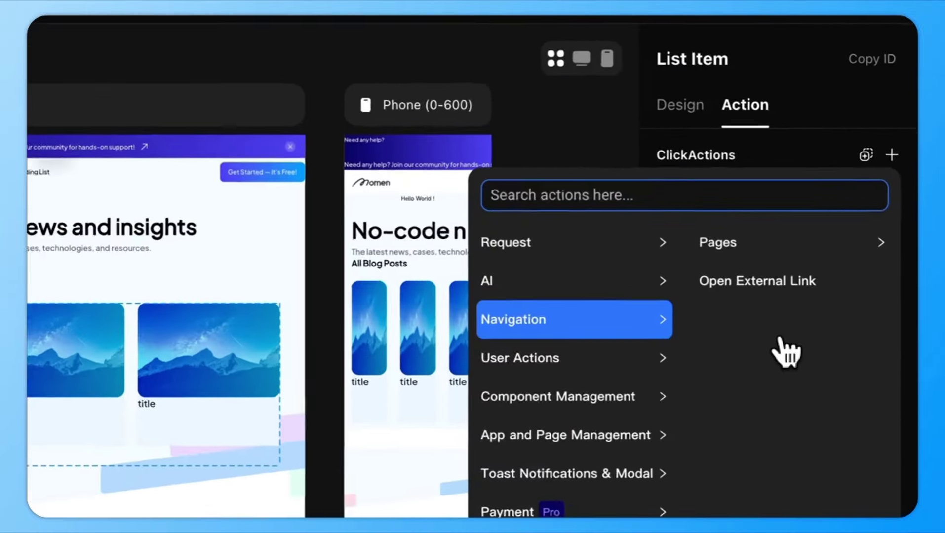
left_click(768, 242)
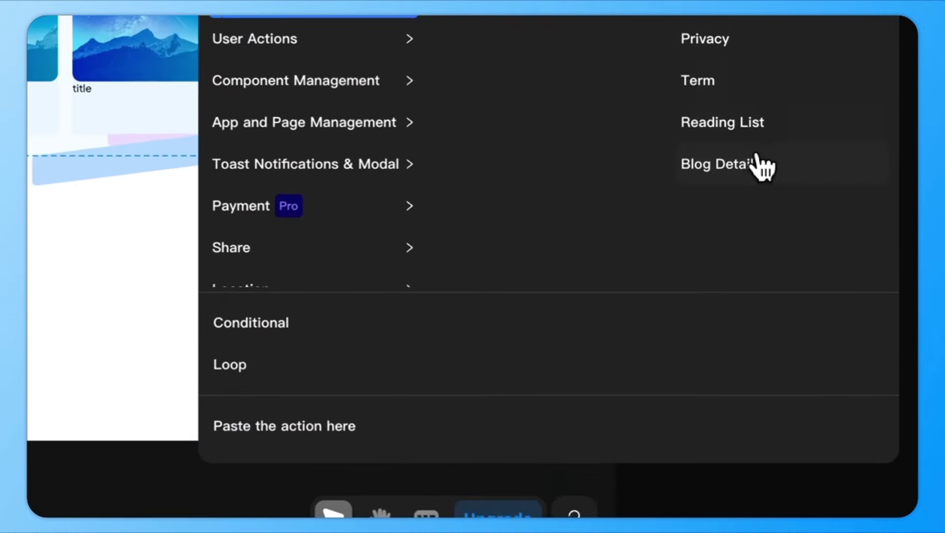
left_click(763, 166)
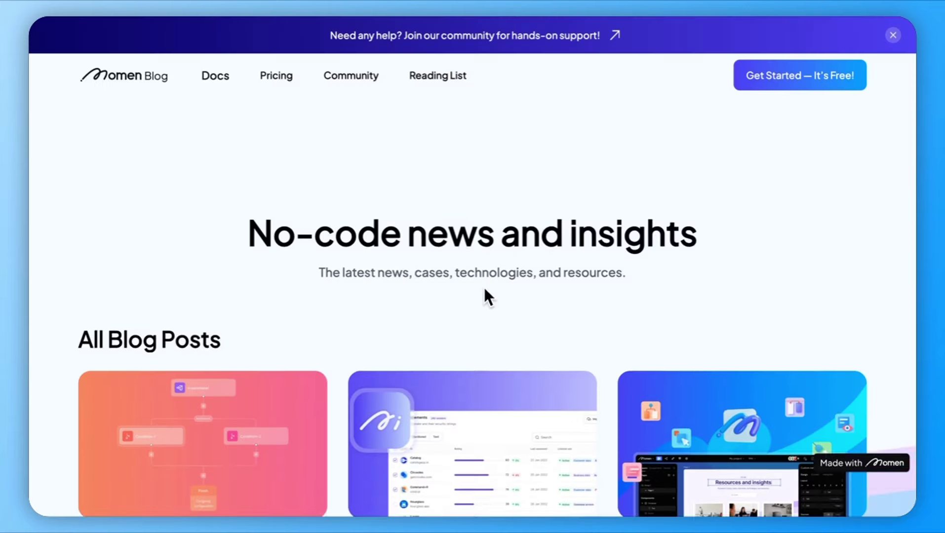
- Scroll through the live published post, then go to the Product Update project's AI section
scroll(484, 287, "down", 5)
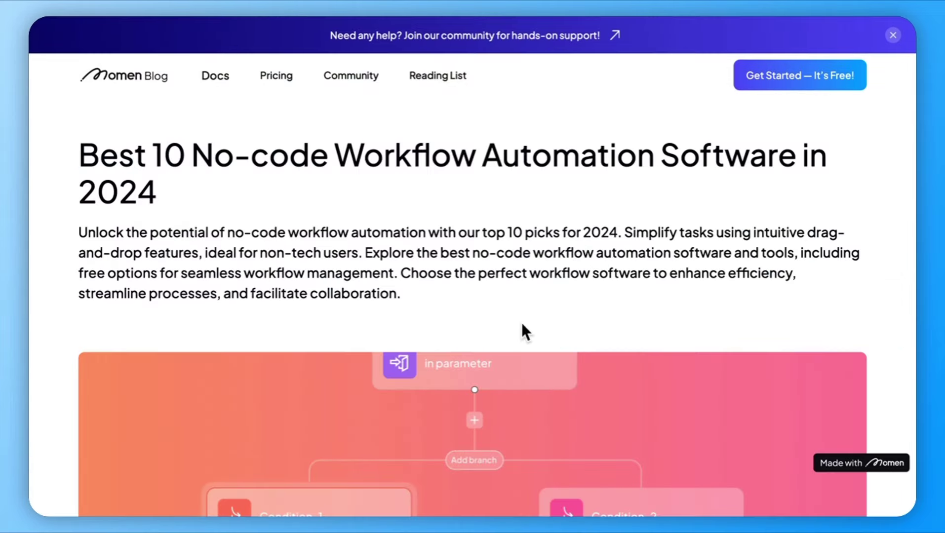
scroll(522, 322, "down", 2)
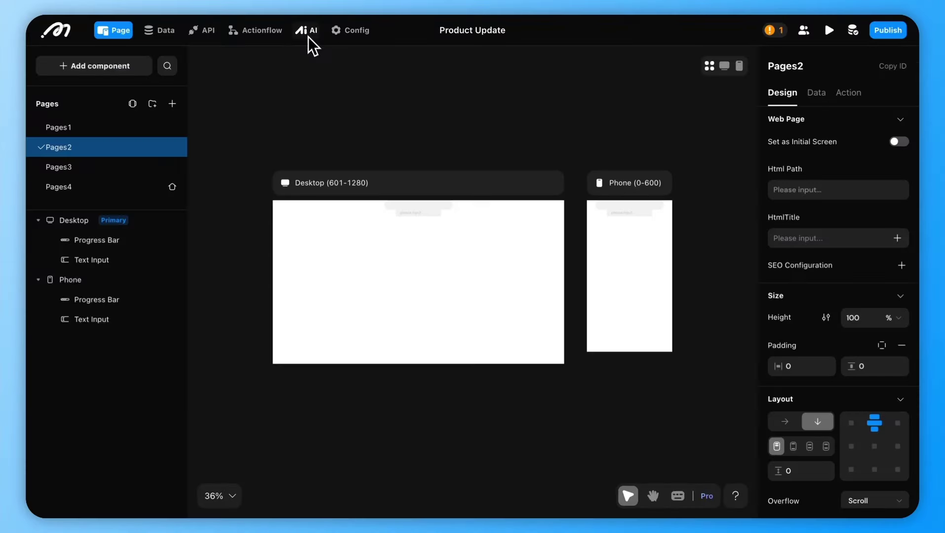
left_click(309, 30)
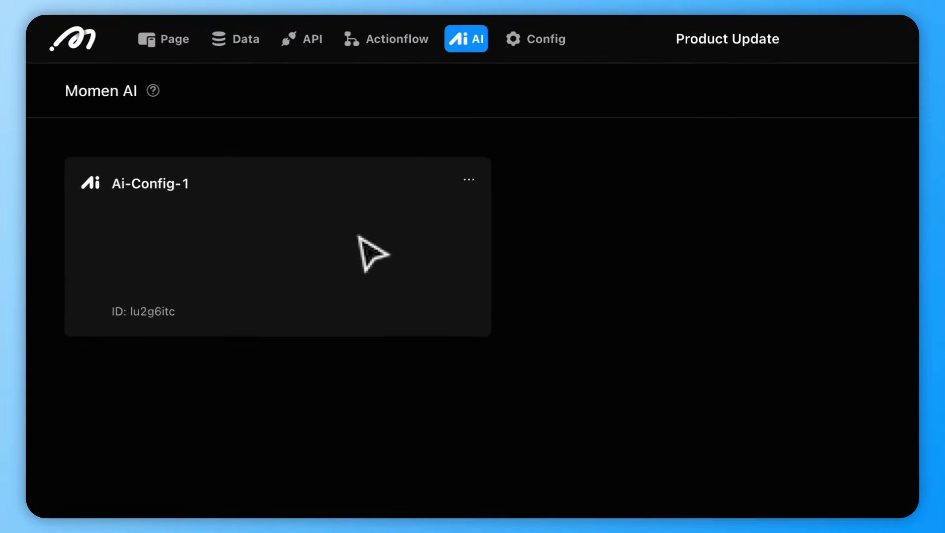
- Open the Ai-Config-1 card to view its GPT 4 model, input-1 input and prompts
left_click(359, 237)
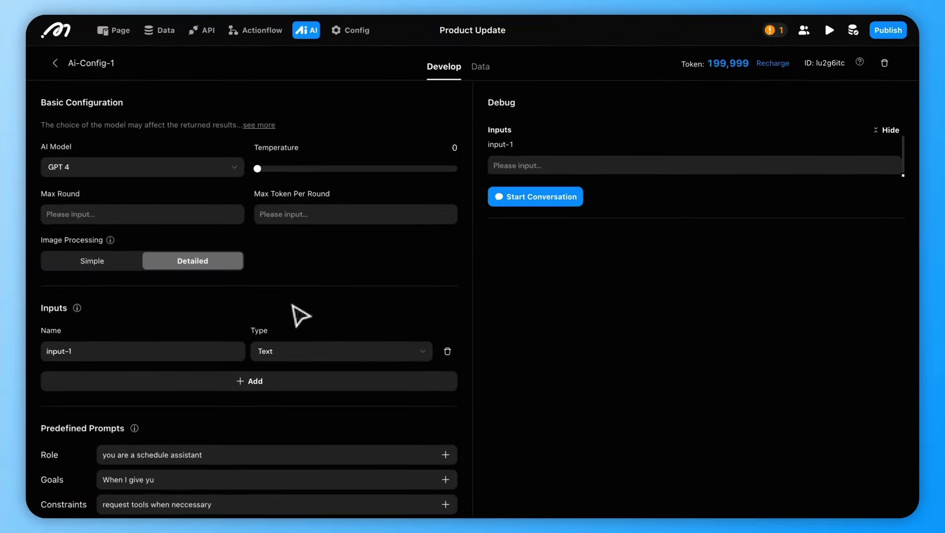